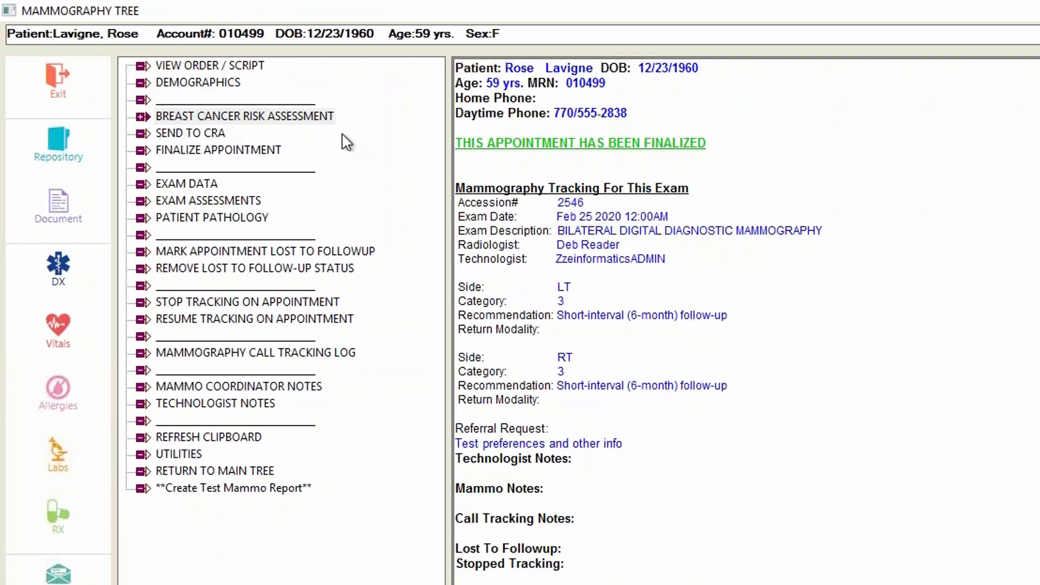
Start a new breast cancer risk assessment for the patient and proceed with no personal history of breast cancer.
{"action": "left_click", "coordinate": [307, 120]}
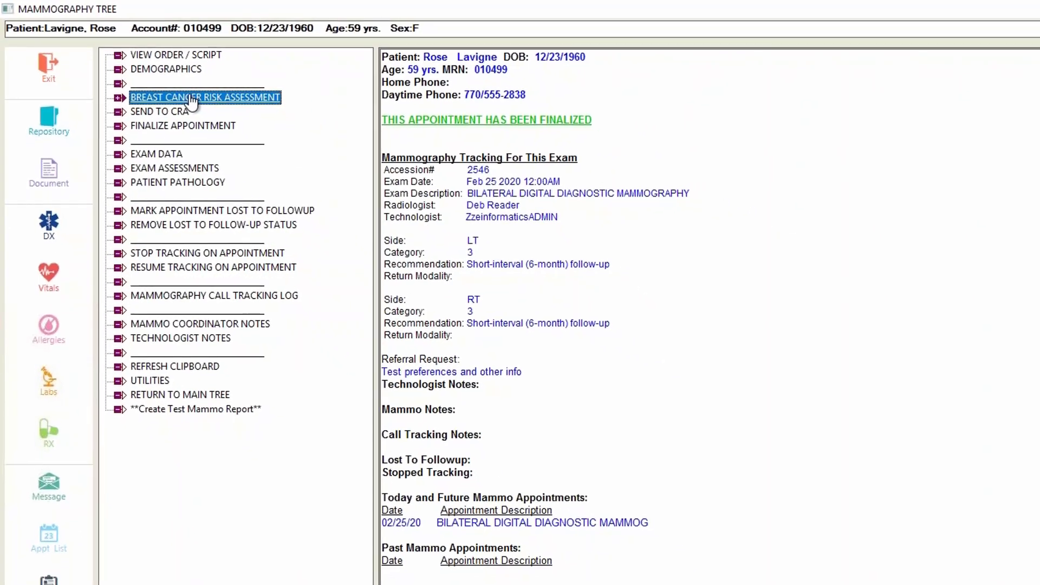
{"action": "double_click", "coordinate": [189, 99]}
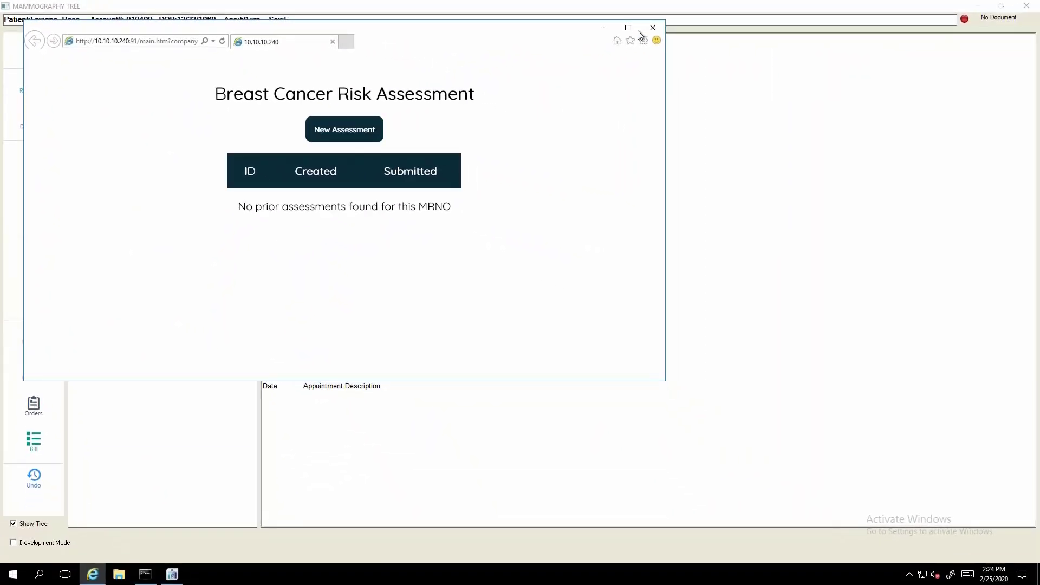
{"action": "left_click", "coordinate": [629, 30]}
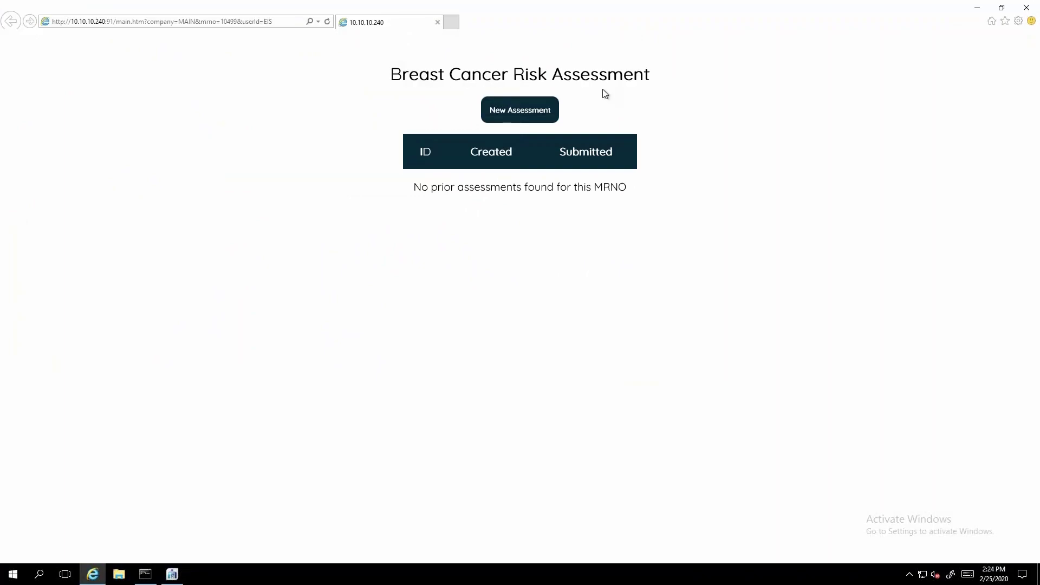
{"action": "left_click", "coordinate": [521, 116]}
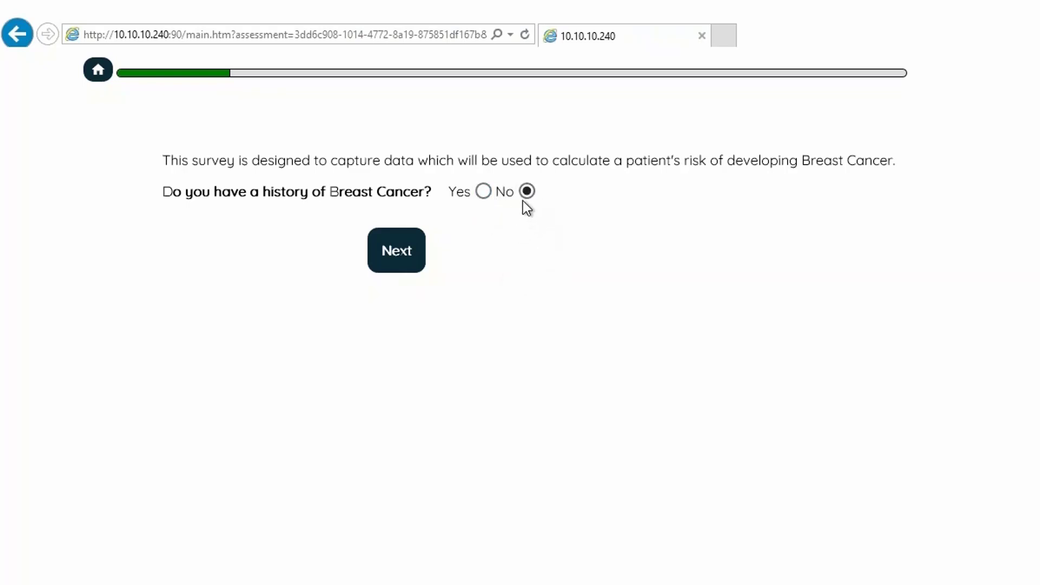
{"action": "left_click", "coordinate": [400, 252]}
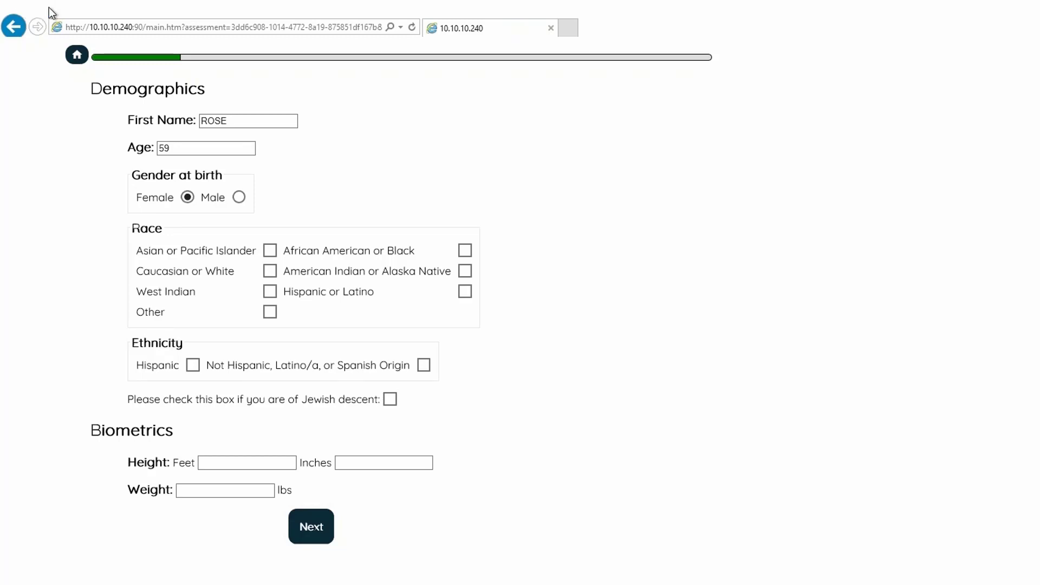
Complete the demographics with race Caucasian or White, ethnicity Not Hispanic, Latino/a, or Spanish Origin, height 5 feet 7 inches and weight 136 lbs.
{"action": "left_click", "coordinate": [269, 271]}
{"action": "left_click", "coordinate": [424, 365]}
{"action": "left_click", "coordinate": [241, 465]}
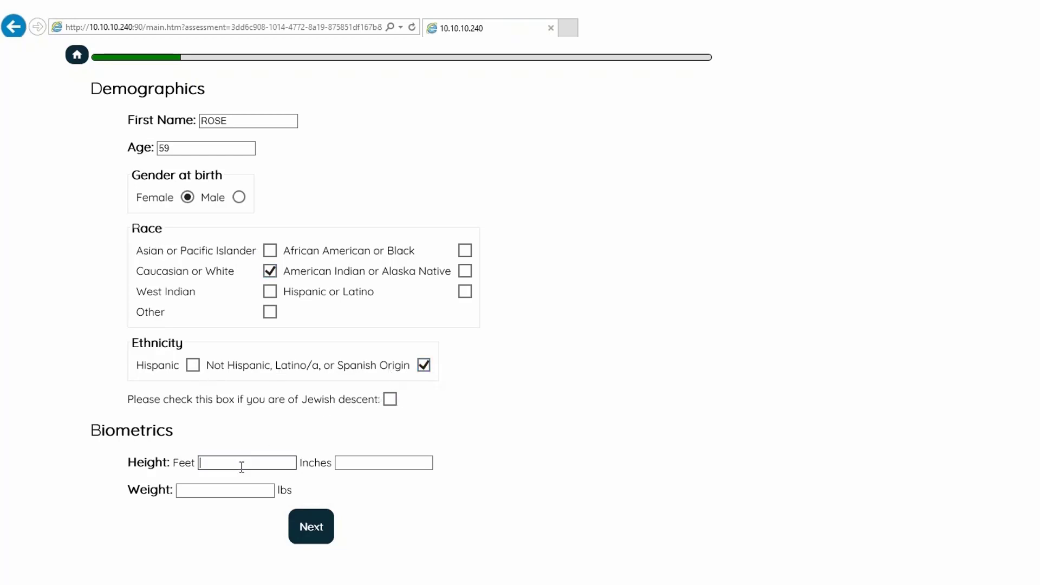
{"action": "type", "text": "5"}
{"action": "left_click", "coordinate": [363, 464]}
{"action": "type", "text": "7"}
{"action": "left_click", "coordinate": [266, 489]}
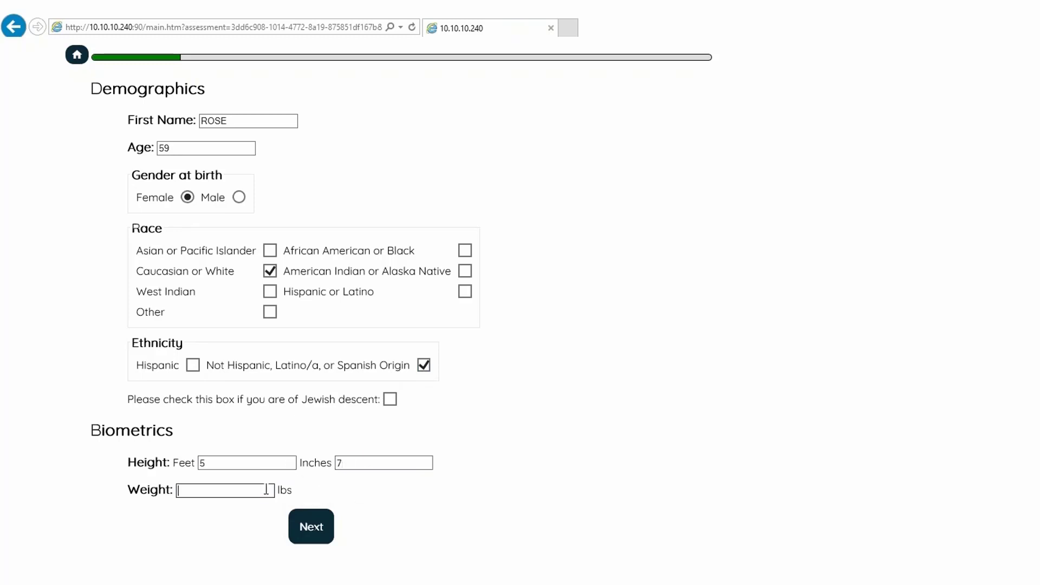
{"action": "type", "text": "136"}
{"action": "left_click", "coordinate": [317, 542]}
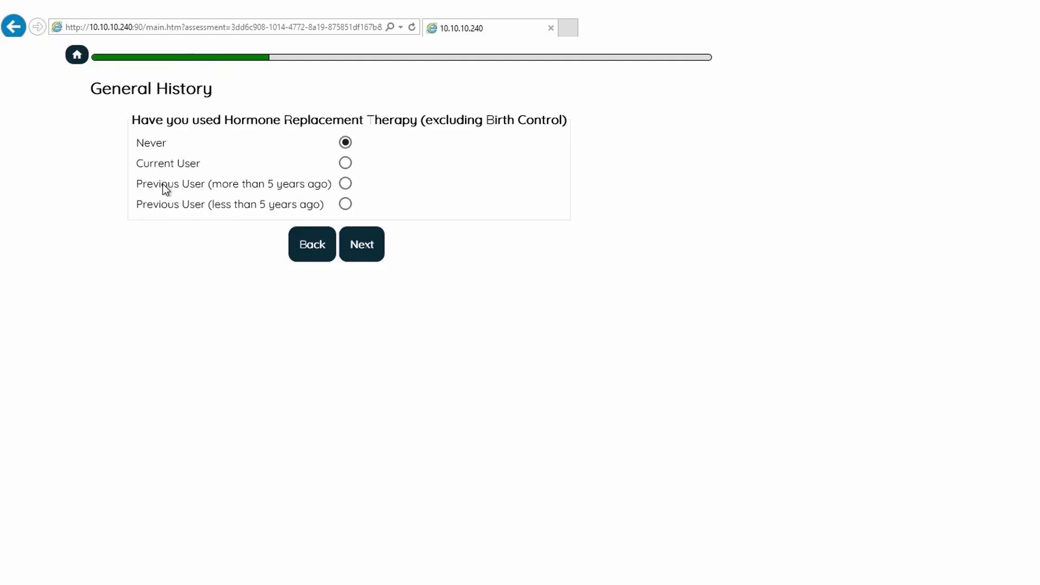
Record the patient as a current user of combined hormone replacement therapy with 4 years of intended use, and continue.
{"action": "left_click", "coordinate": [347, 163]}
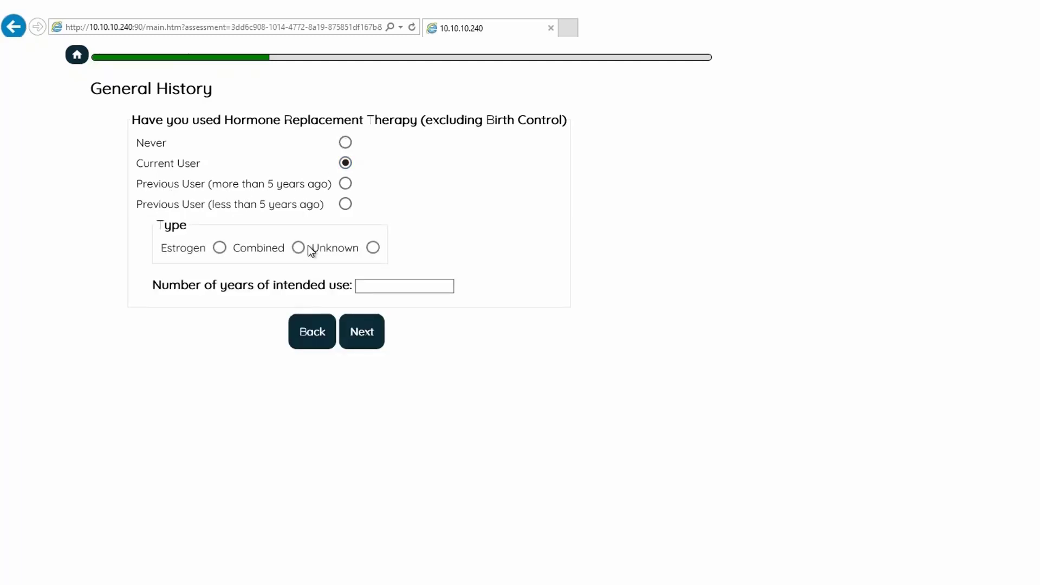
{"action": "left_click", "coordinate": [298, 248]}
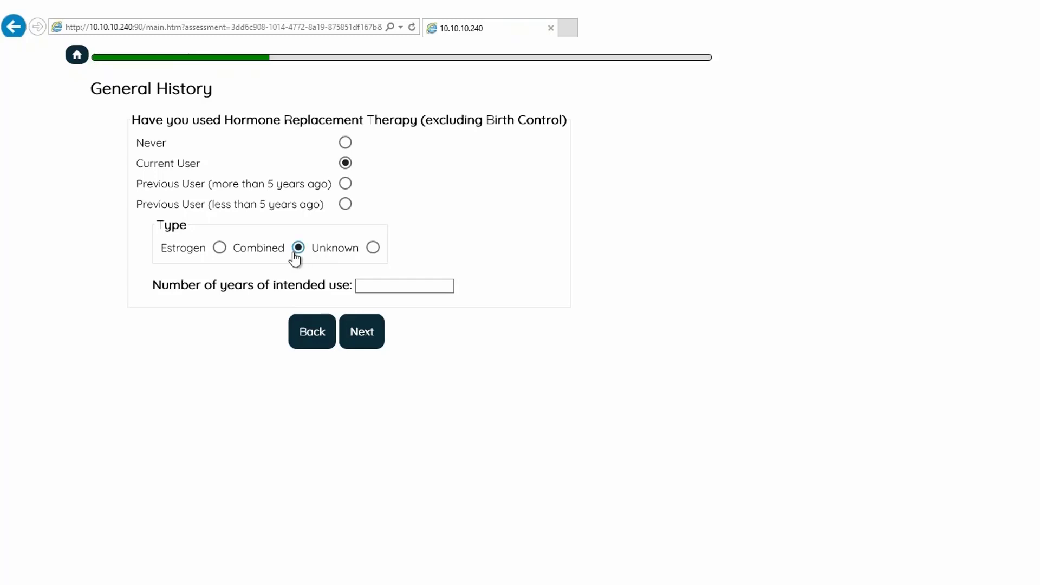
{"action": "left_click", "coordinate": [368, 291]}
{"action": "type", "text": "4"}
{"action": "left_click", "coordinate": [426, 359]}
{"action": "left_click", "coordinate": [378, 338]}
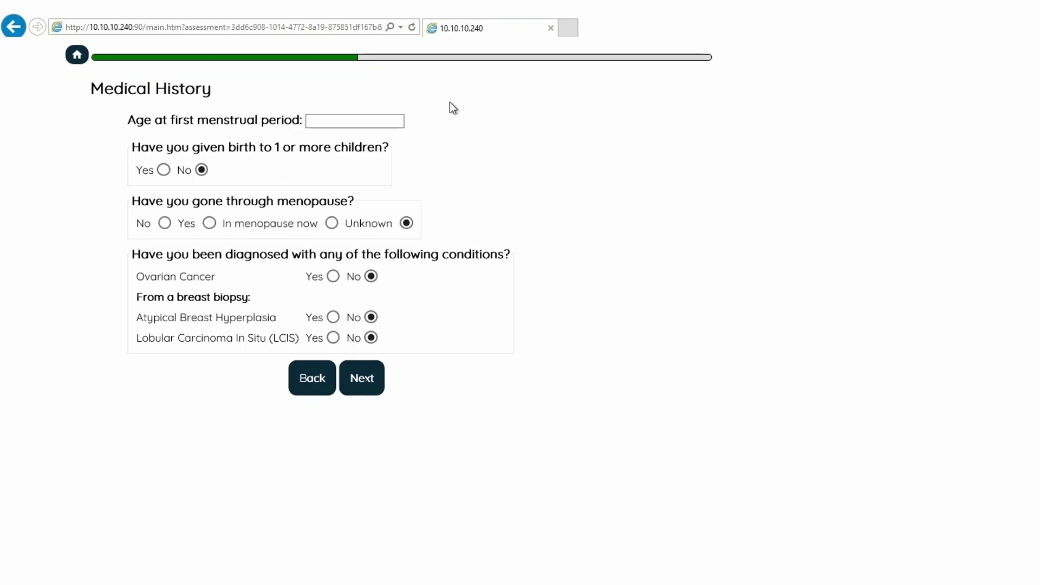
Record the first menstrual period at age 11, the first live birth at age 34 and menopause at age 45.
{"action": "left_click", "coordinate": [377, 121]}
{"action": "type", "text": "11"}
{"action": "left_click", "coordinate": [163, 170]}
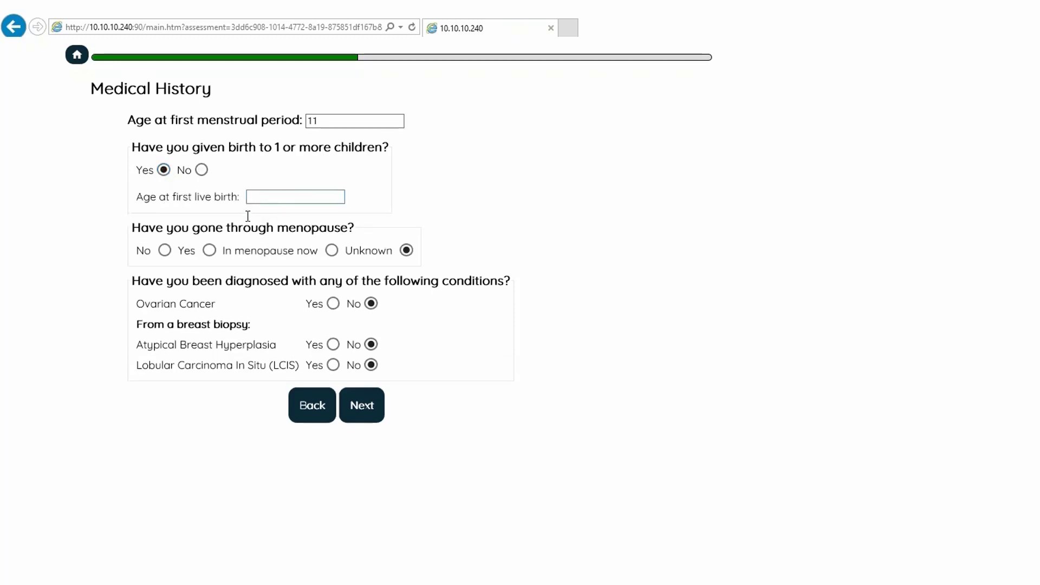
{"action": "left_click", "coordinate": [269, 197]}
{"action": "type", "text": "44"}
{"action": "left_click", "coordinate": [210, 251]}
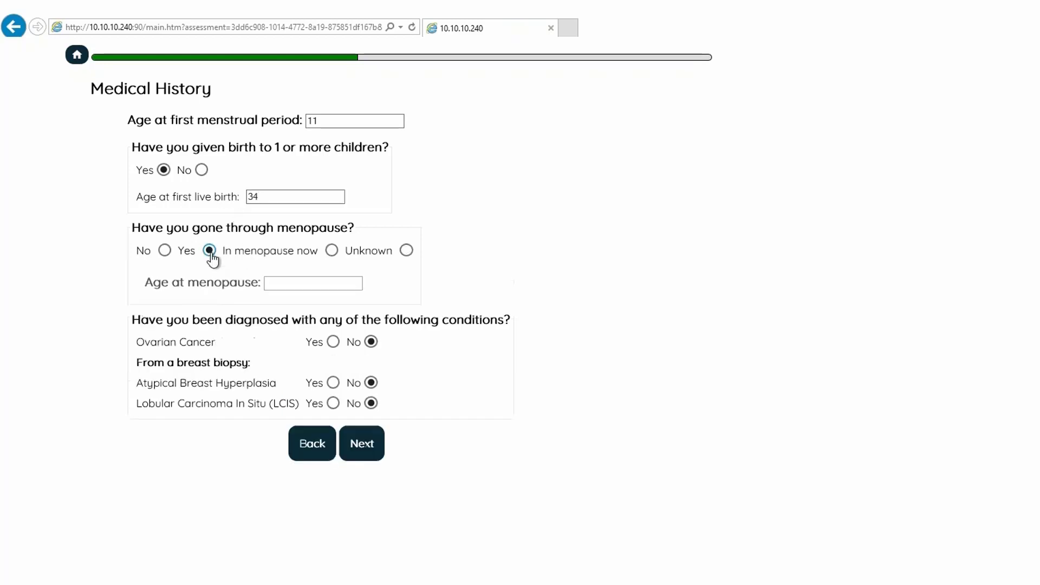
{"action": "left_click", "coordinate": [278, 285]}
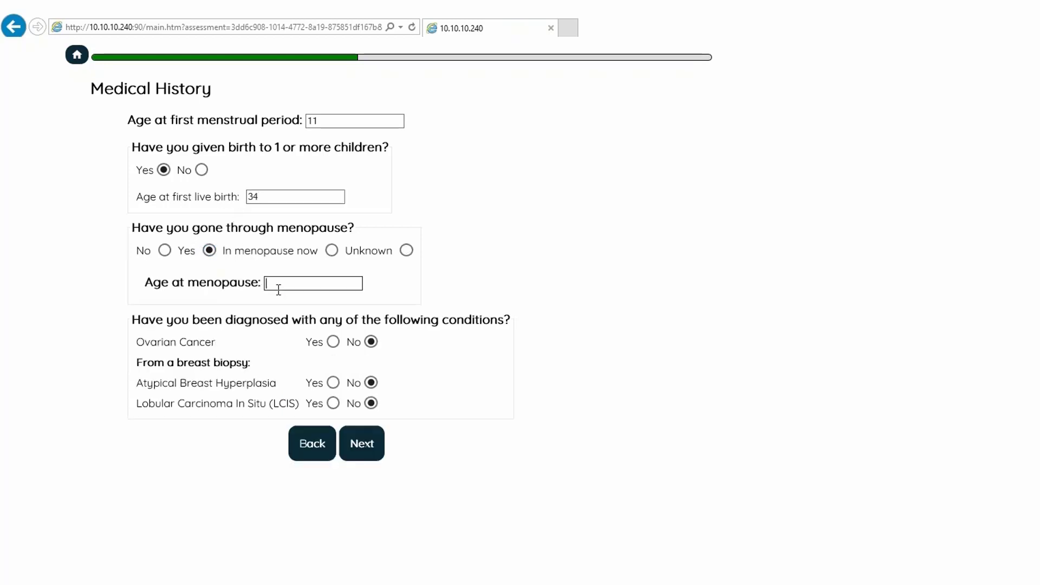
Record diagnoses of ovarian cancer at age 42 and atypical breast hyperplasia at age 23, and continue.
{"action": "left_click", "coordinate": [332, 343]}
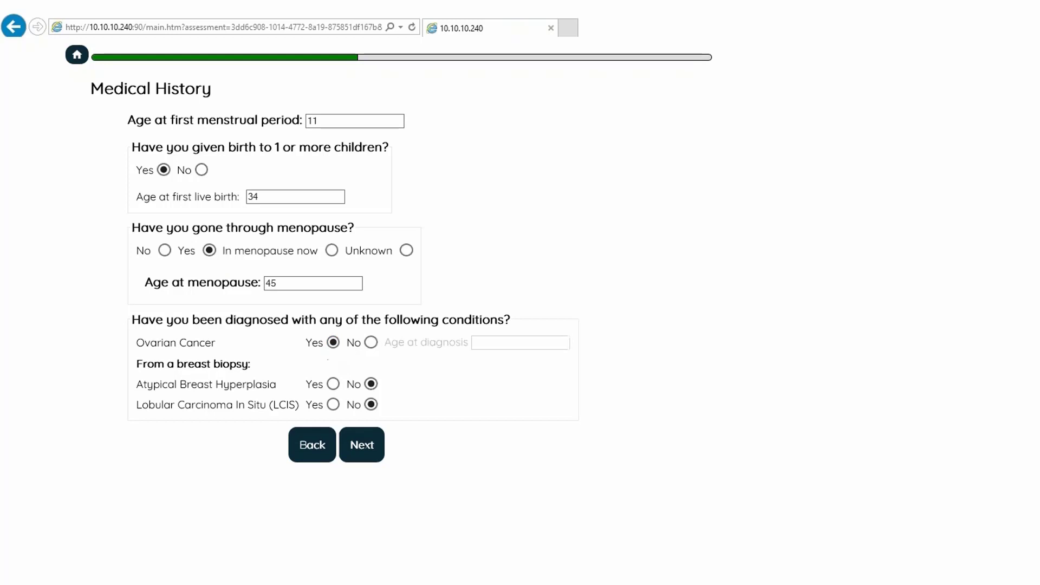
{"action": "left_click", "coordinate": [490, 345]}
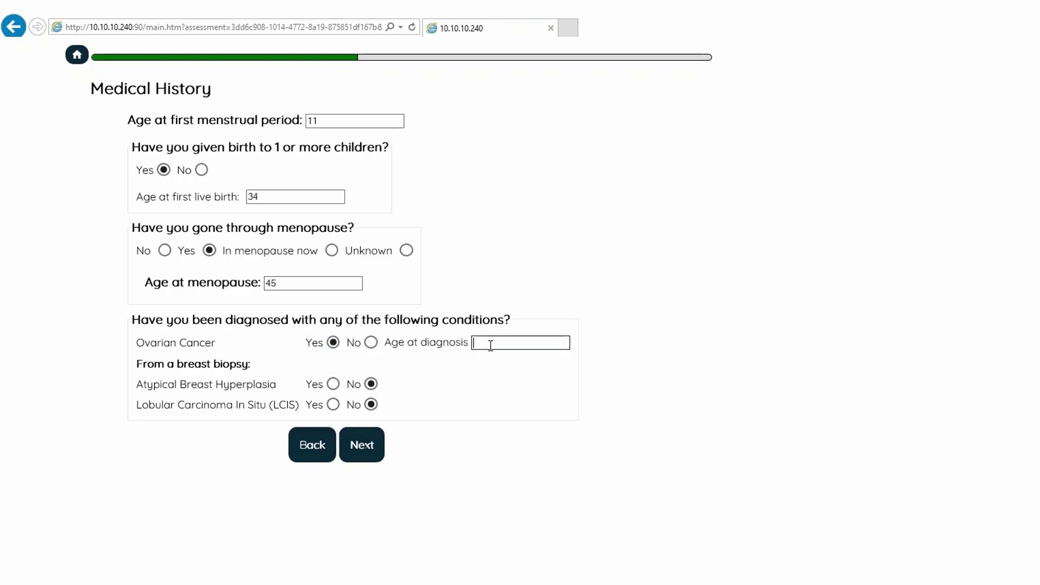
{"action": "type", "text": "42"}
{"action": "left_click", "coordinate": [333, 384]}
{"action": "type", "text": "23"}
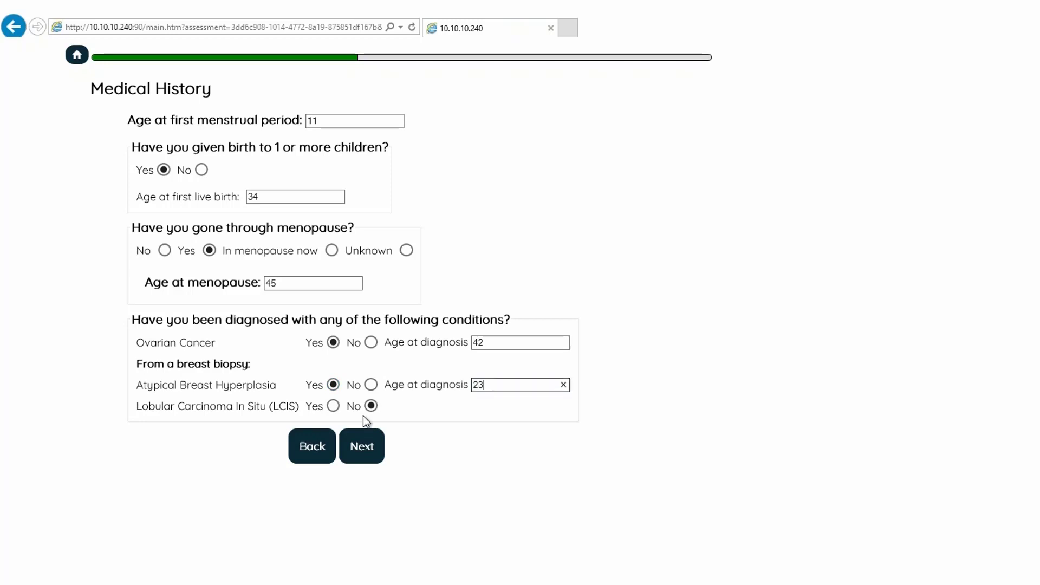
{"action": "left_click", "coordinate": [365, 454]}
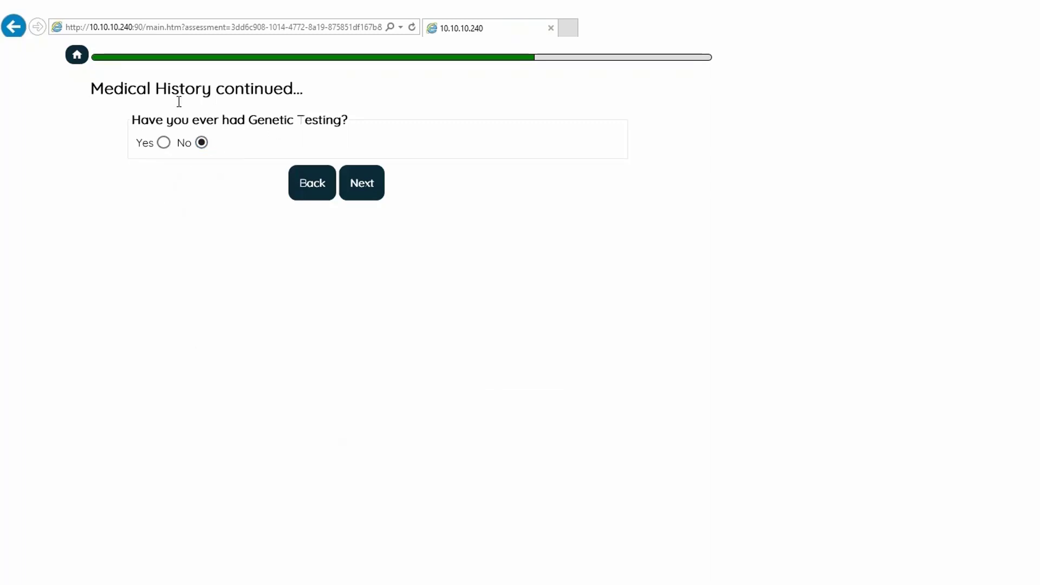
Record that genetic testing was done with positive BRCA1 and BRCA2 results, and continue.
{"action": "left_click", "coordinate": [164, 142]}
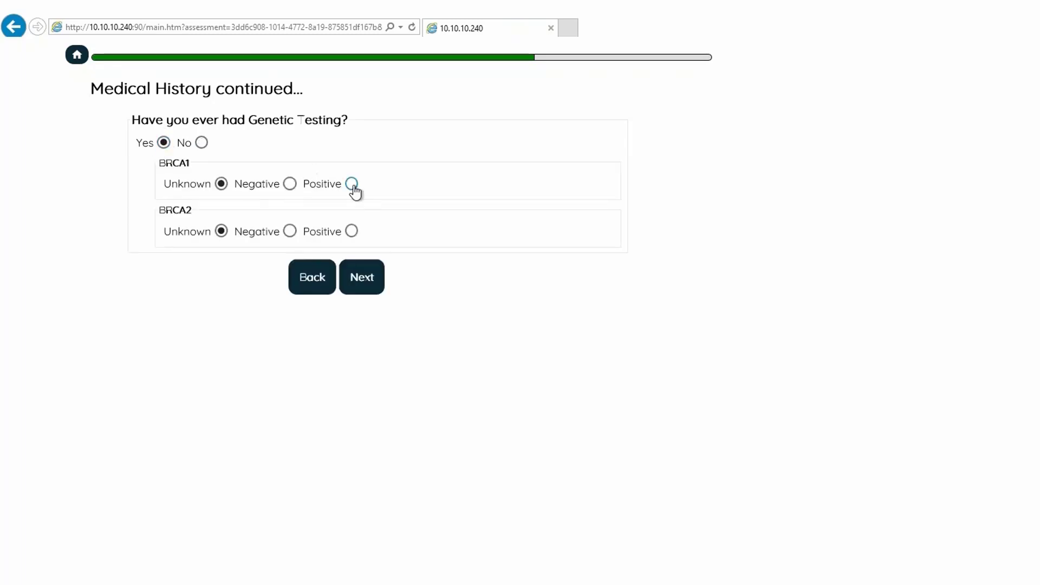
{"action": "left_click", "coordinate": [352, 185]}
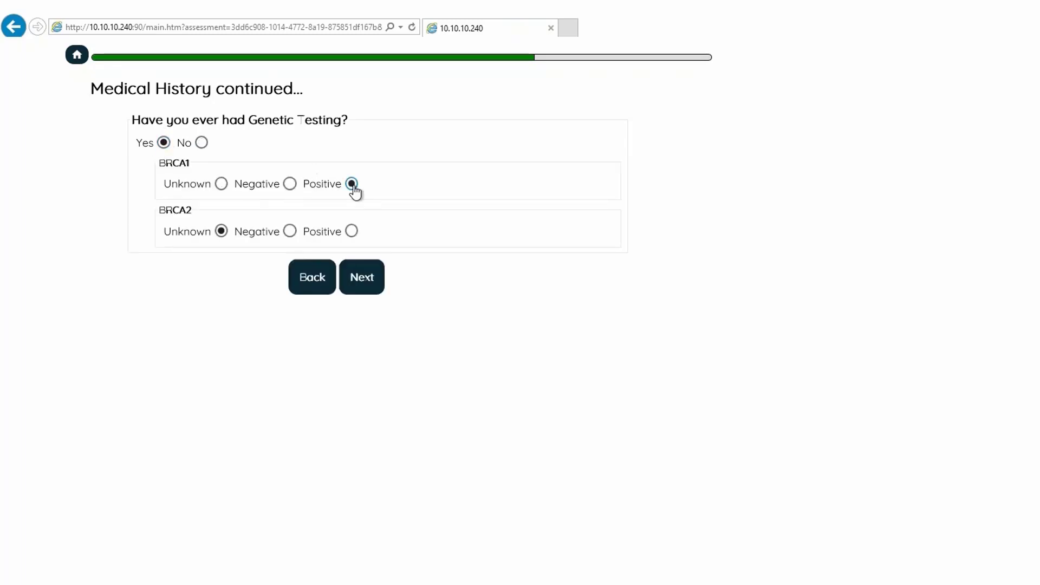
{"action": "left_click", "coordinate": [351, 231]}
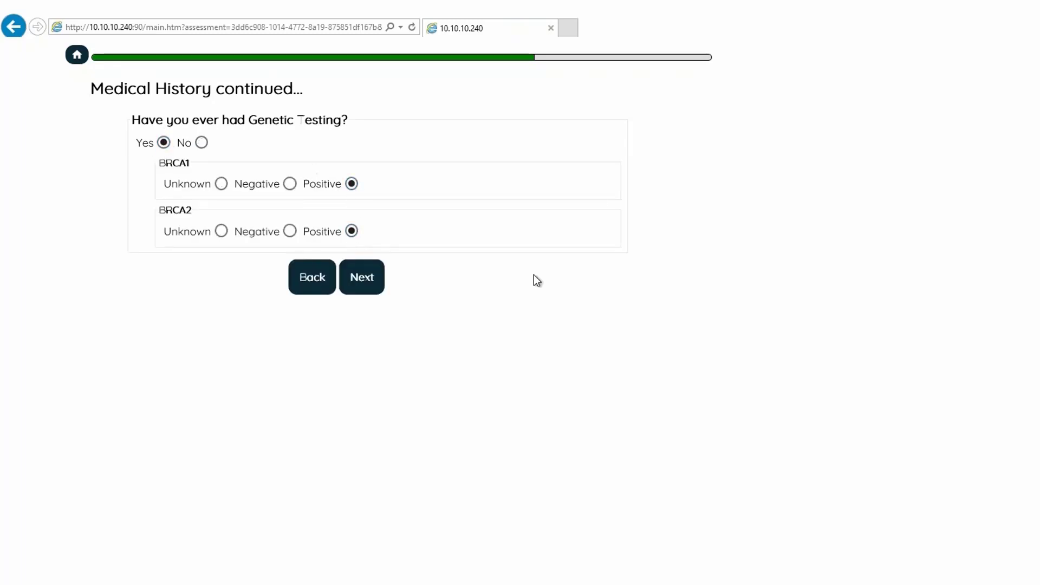
{"action": "left_click", "coordinate": [362, 279]}
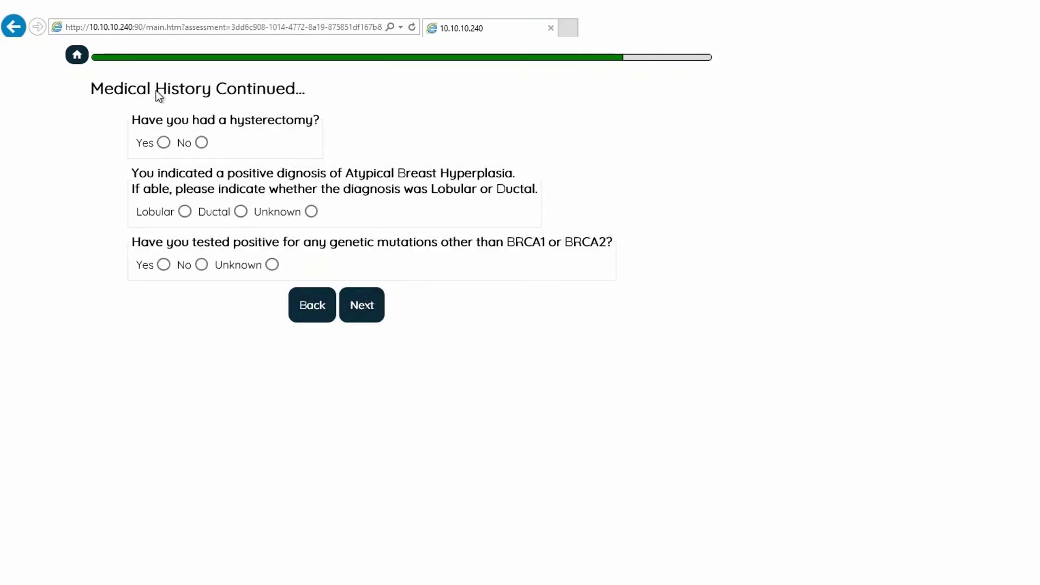
Record a hysterectomy in which the uterus and both ovaries were removed.
{"action": "left_click", "coordinate": [163, 143]}
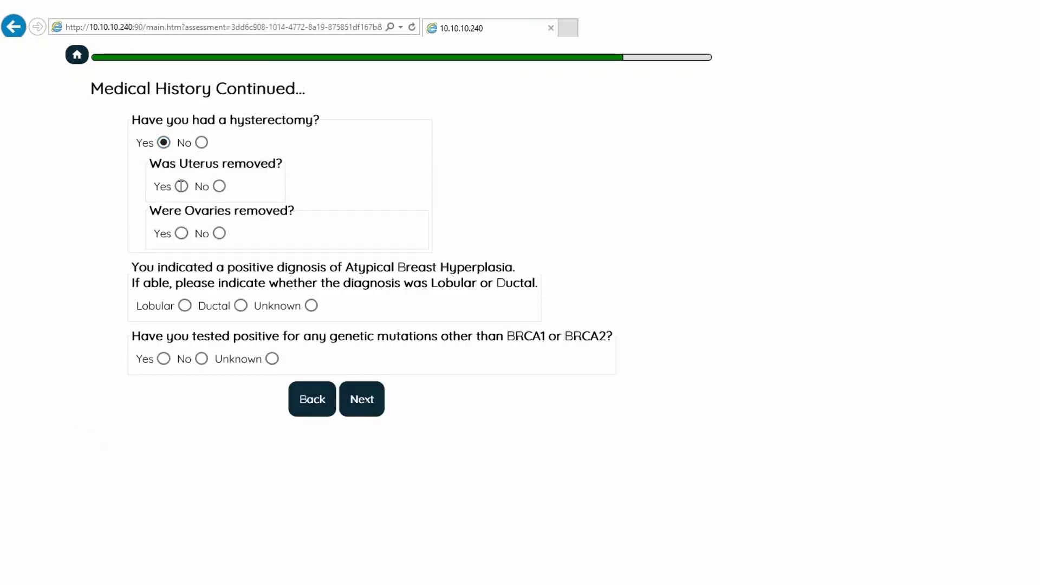
{"action": "left_click", "coordinate": [181, 186]}
{"action": "left_click", "coordinate": [181, 233]}
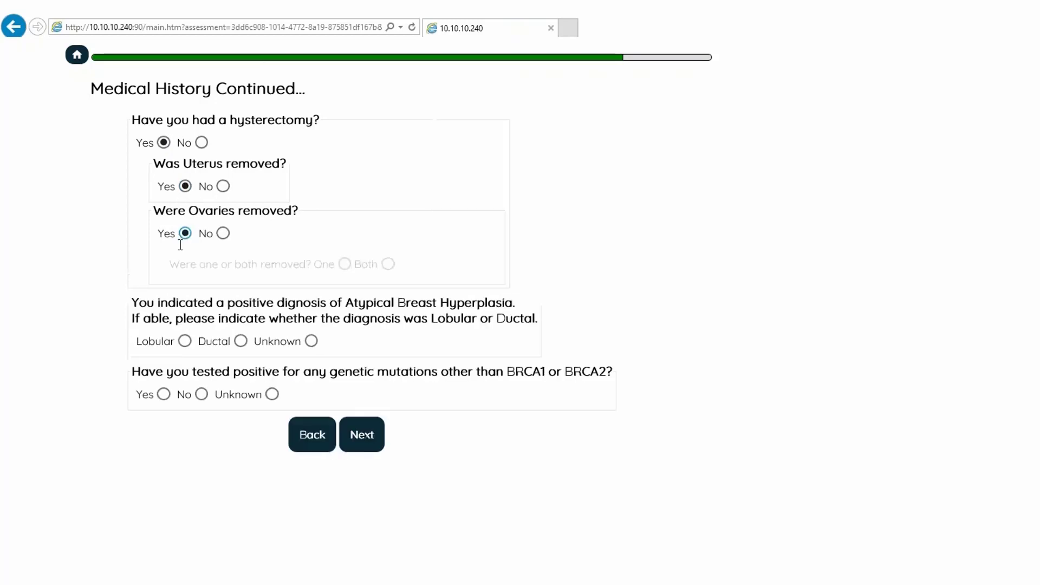
{"action": "left_click", "coordinate": [388, 264]}
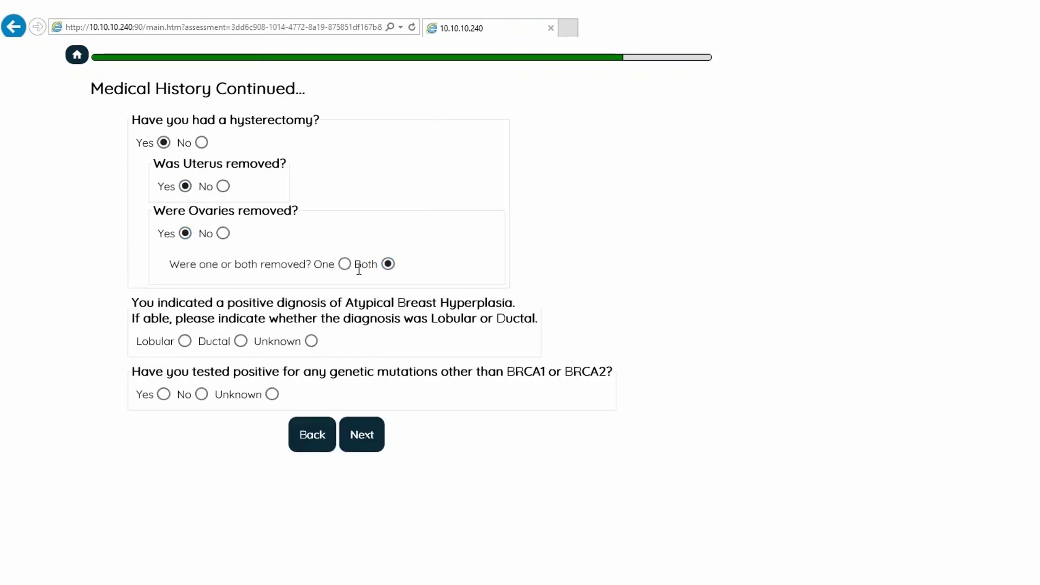
Specify the atypical hyperplasia as Ductal and record positive MSH2 and PALB2 mutations, and continue.
{"action": "left_click", "coordinate": [222, 343]}
{"action": "left_click", "coordinate": [163, 393]}
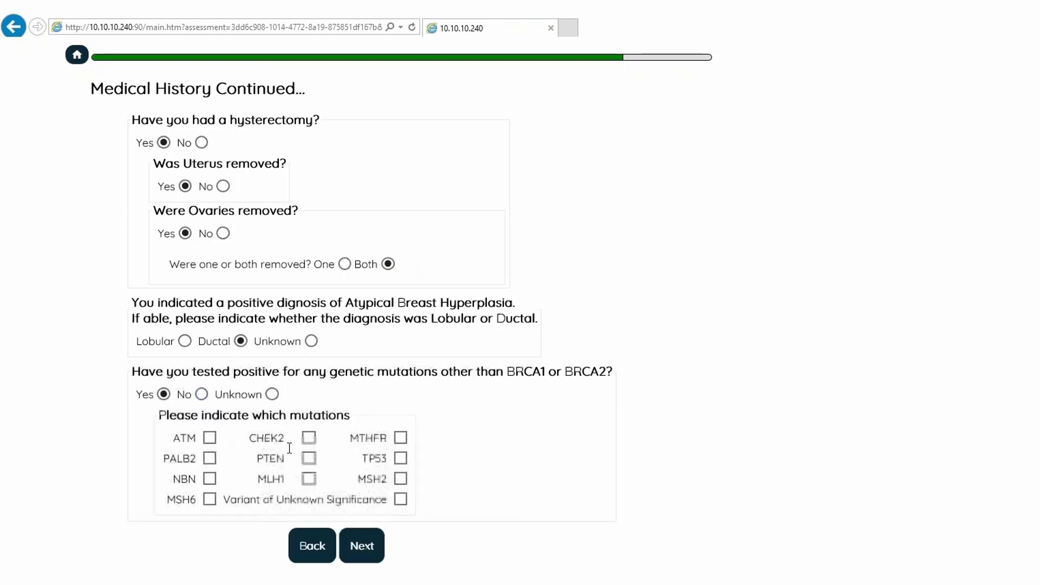
{"action": "left_click", "coordinate": [401, 479]}
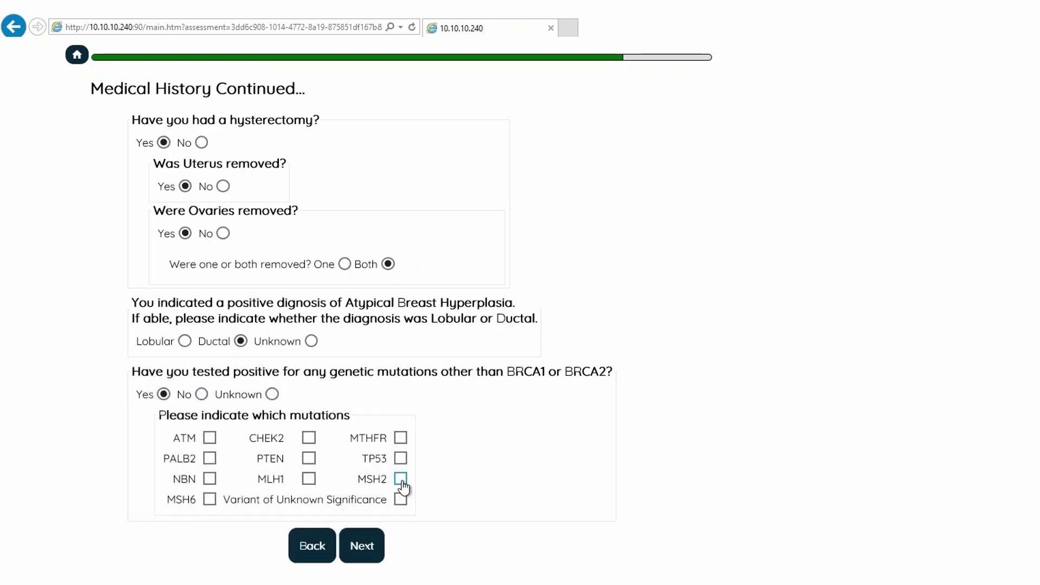
{"action": "left_click", "coordinate": [209, 459]}
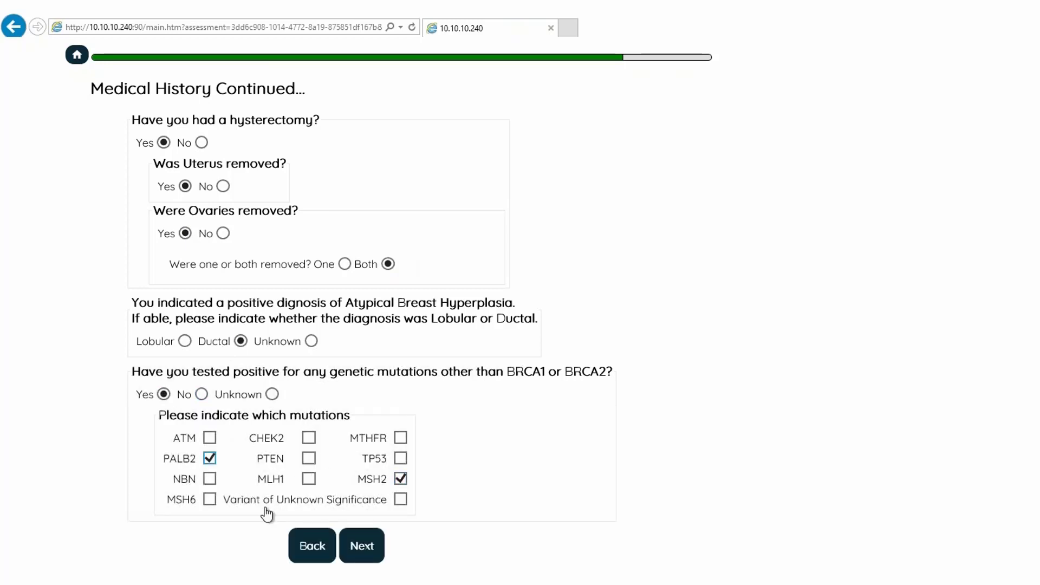
{"action": "left_click", "coordinate": [372, 547]}
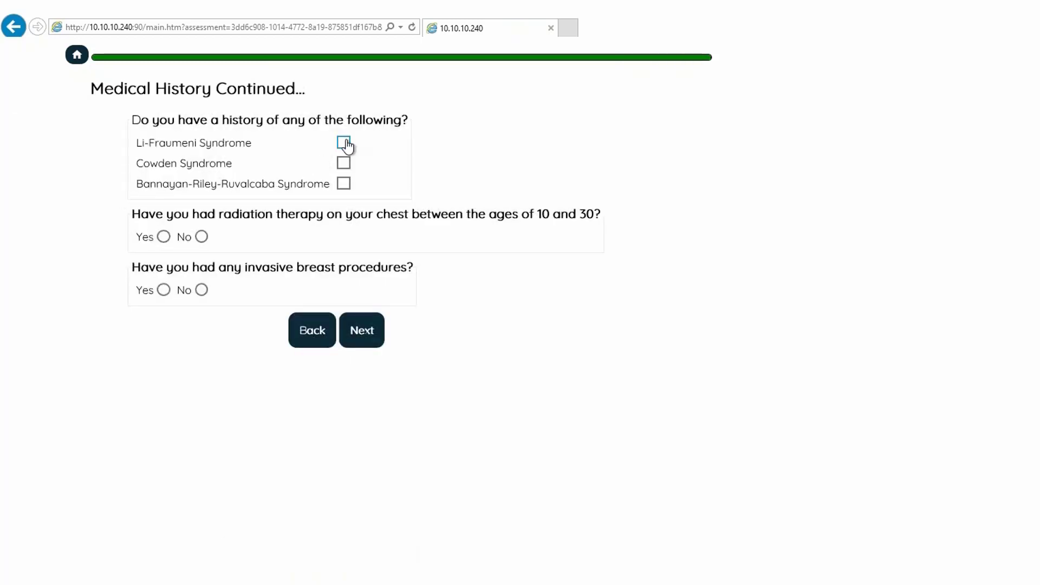
Record Li-Fraumeni Syndrome, no chest radiation therapy, and a needle biopsy and surgery on the right breast, and continue to the family history.
{"action": "left_click", "coordinate": [344, 143]}
{"action": "left_click", "coordinate": [200, 237]}
{"action": "left_click", "coordinate": [163, 290]}
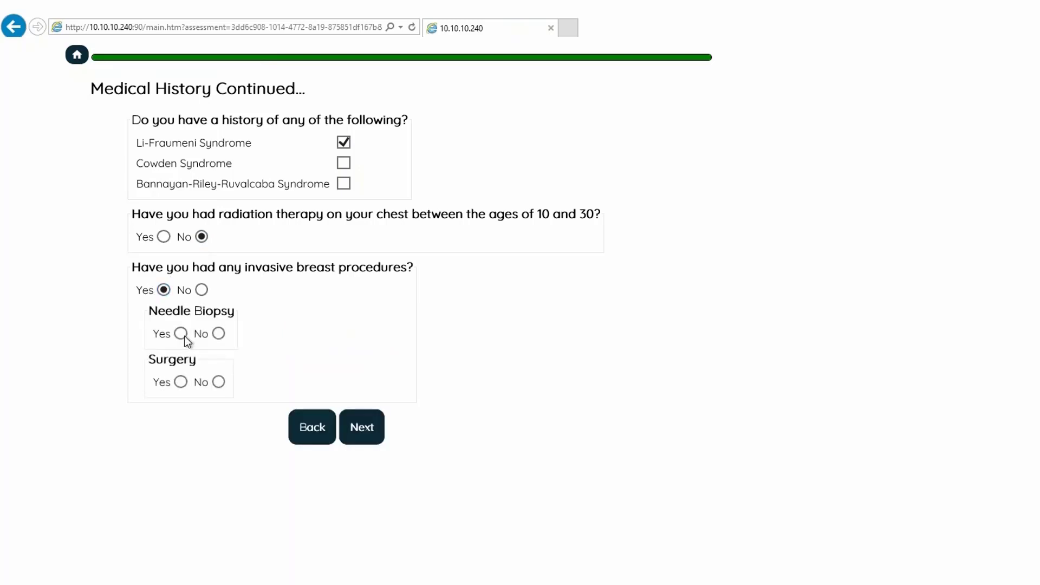
{"action": "left_click", "coordinate": [181, 333]}
{"action": "left_click", "coordinate": [234, 360]}
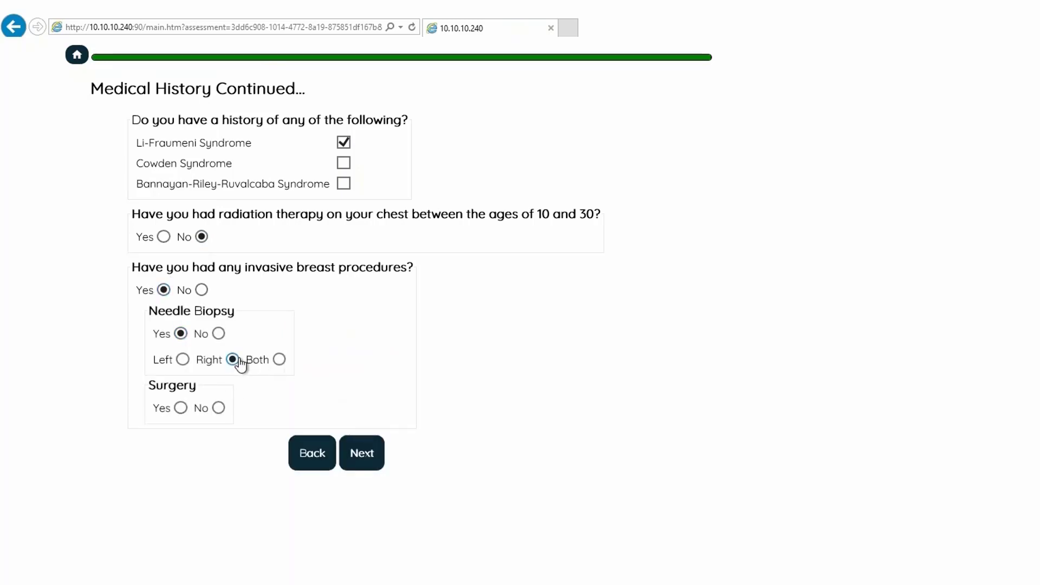
{"action": "left_click", "coordinate": [181, 407]}
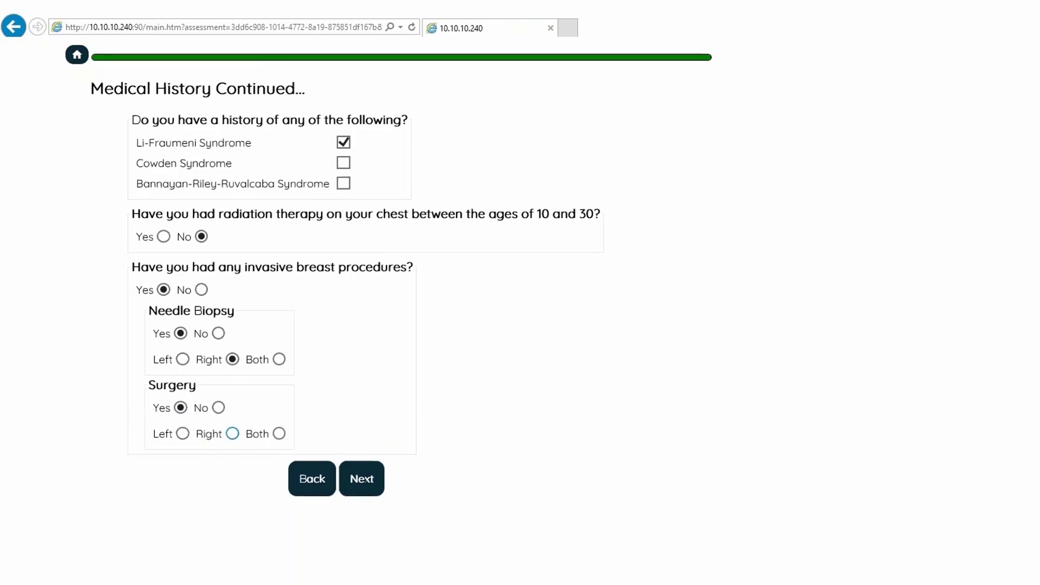
{"action": "left_click", "coordinate": [232, 433]}
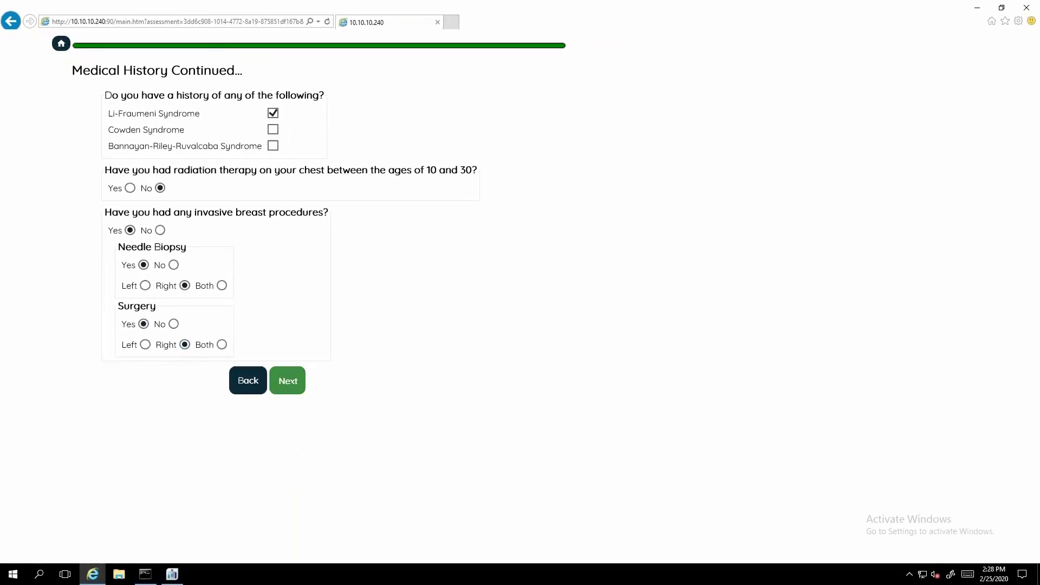
{"action": "left_click", "coordinate": [288, 380]}
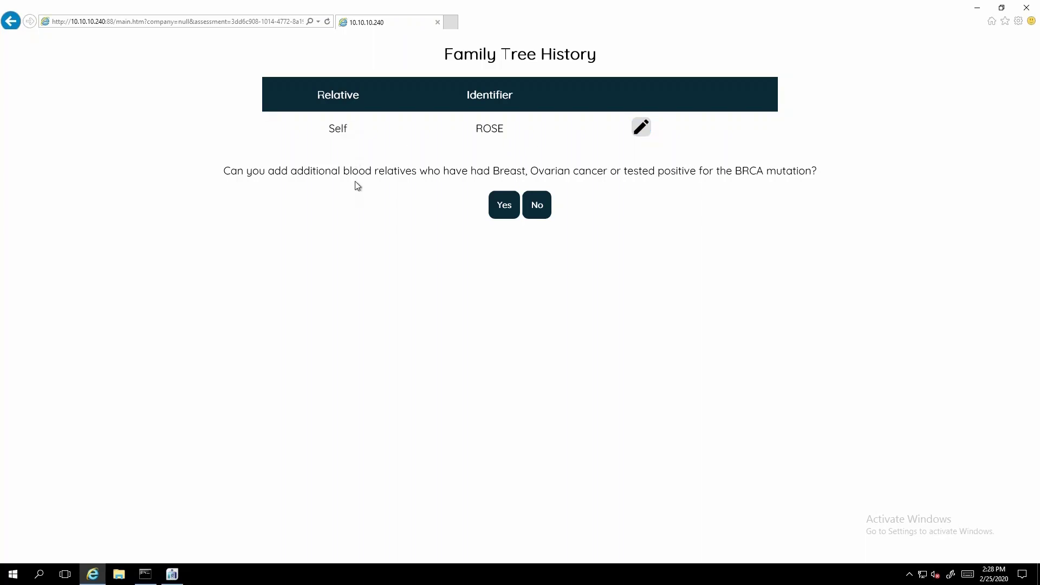
Add the mother as a blood relative in the family tree and enter her first name and age 78.
{"action": "left_click", "coordinate": [505, 214]}
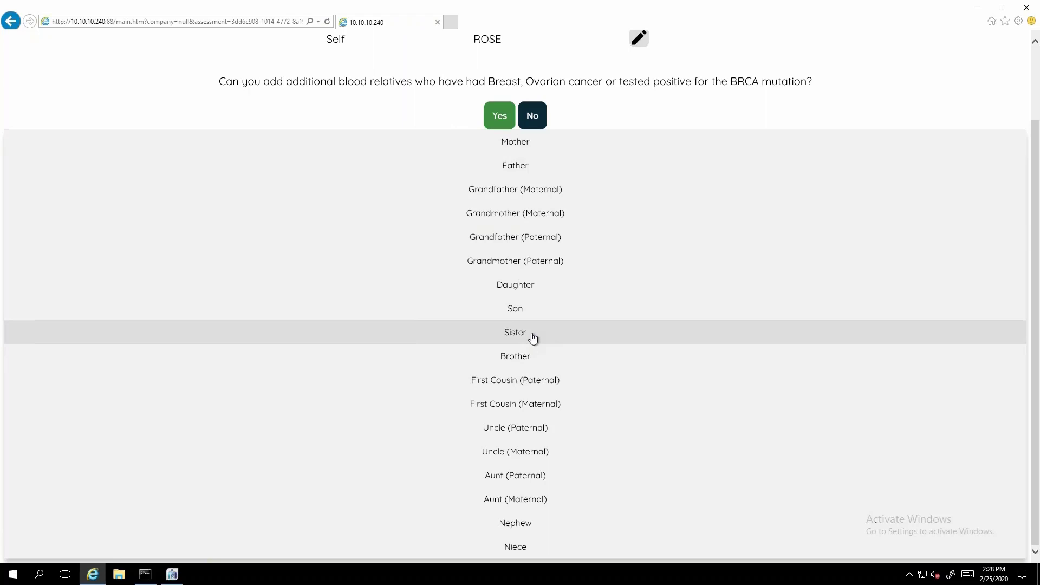
{"action": "left_click", "coordinate": [518, 145]}
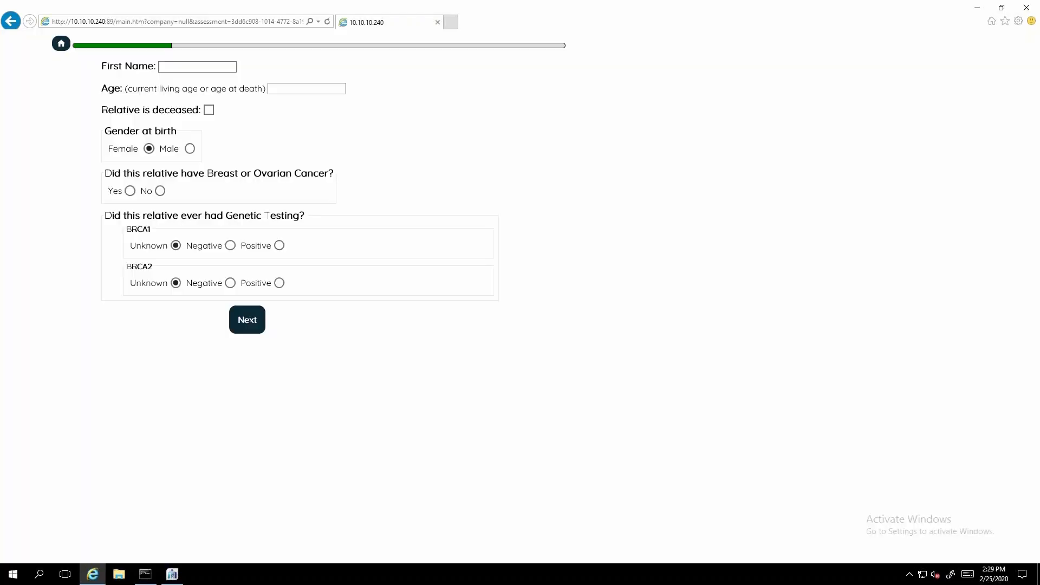
{"action": "left_click", "coordinate": [178, 64]}
{"action": "left_click", "coordinate": [281, 90]}
Record that the mother had breast cancer diagnosed at age 45 and did not have ovarian cancer.
{"action": "left_click", "coordinate": [130, 191]}
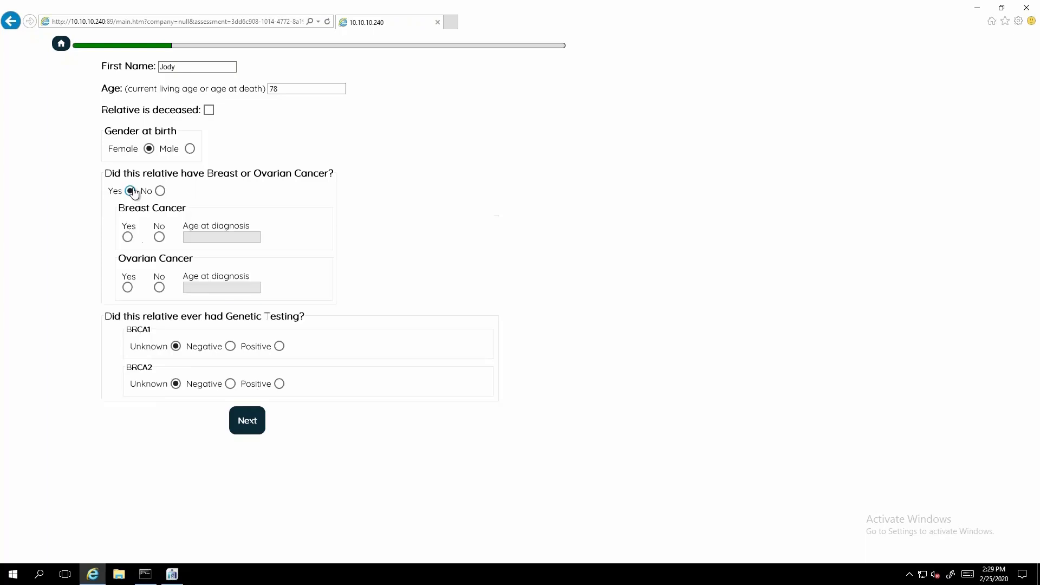
{"action": "left_click", "coordinate": [128, 236]}
{"action": "left_click", "coordinate": [209, 238]}
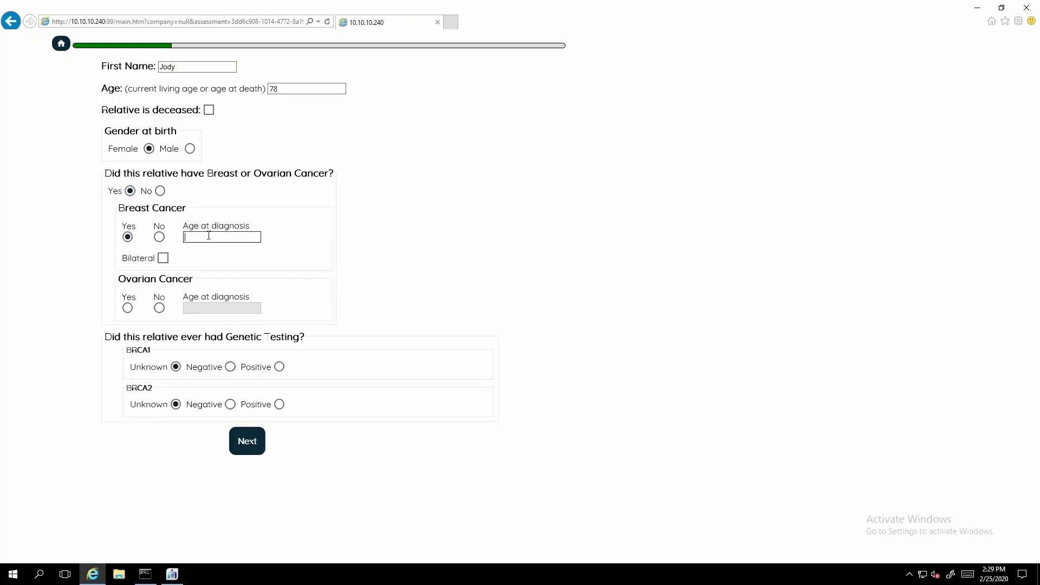
{"action": "type", "text": "45"}
{"action": "left_click", "coordinate": [157, 309]}
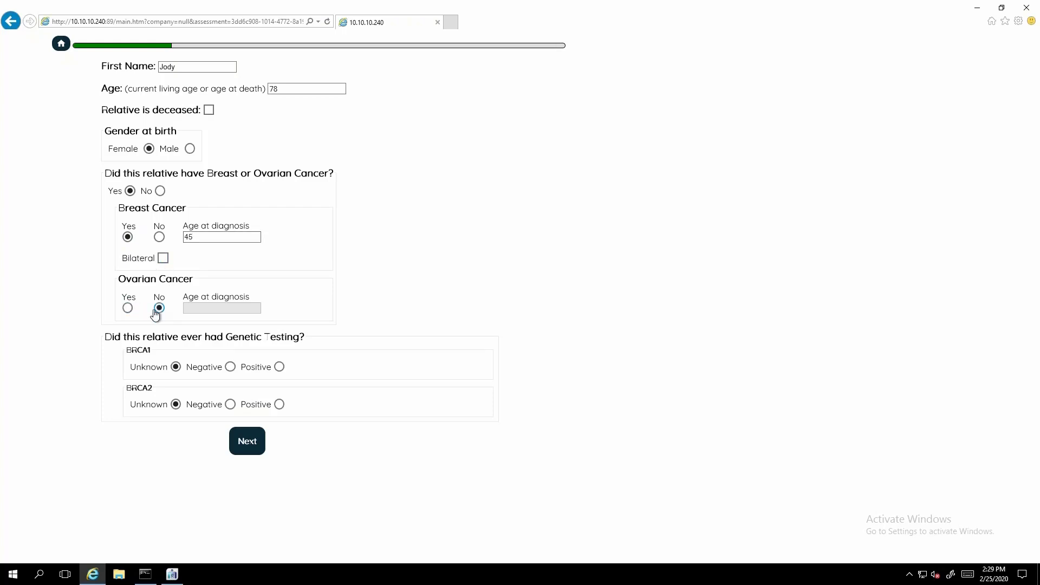
Record the mother's genetic testing as BRCA1 positive and BRCA2 negative, and save her to the family tree.
{"action": "left_click", "coordinate": [279, 367]}
{"action": "left_click", "coordinate": [230, 405]}
{"action": "left_click", "coordinate": [247, 440]}
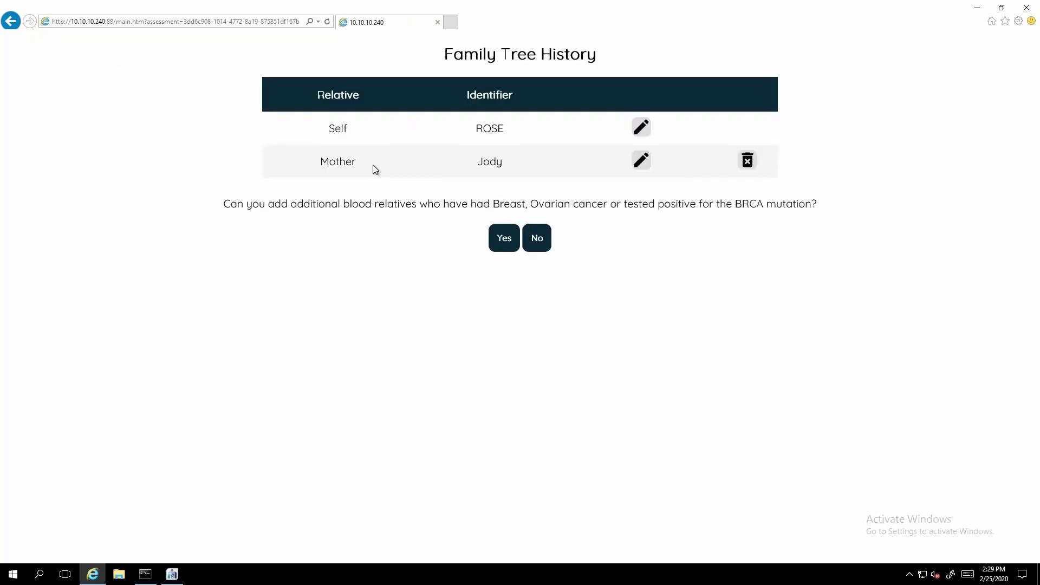
Add the sister as another blood relative and enter her first name and age 55.
{"action": "left_click", "coordinate": [509, 245]}
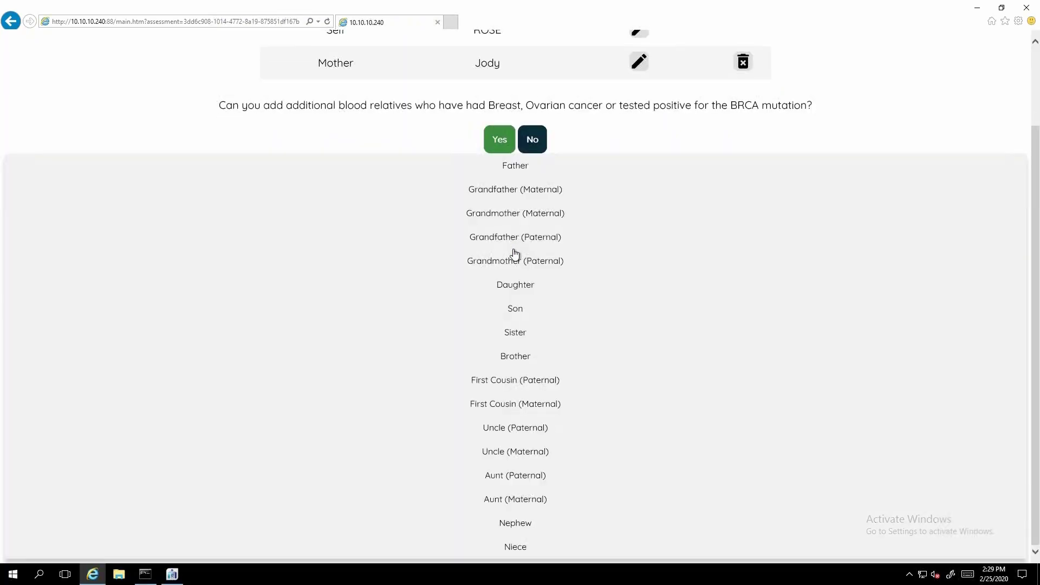
{"action": "left_click", "coordinate": [523, 333]}
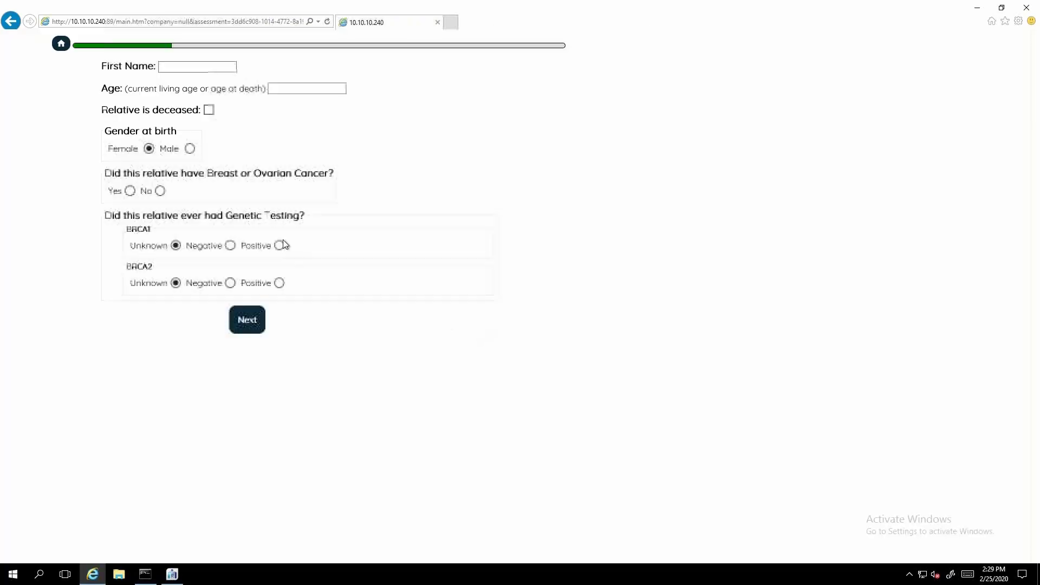
{"action": "left_click", "coordinate": [183, 70]}
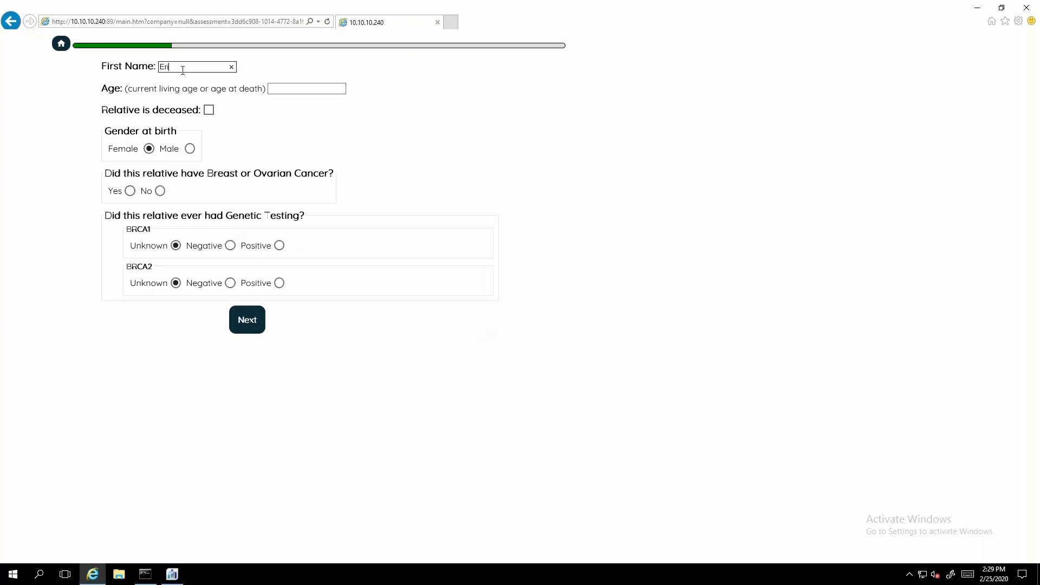
{"action": "left_click", "coordinate": [285, 89]}
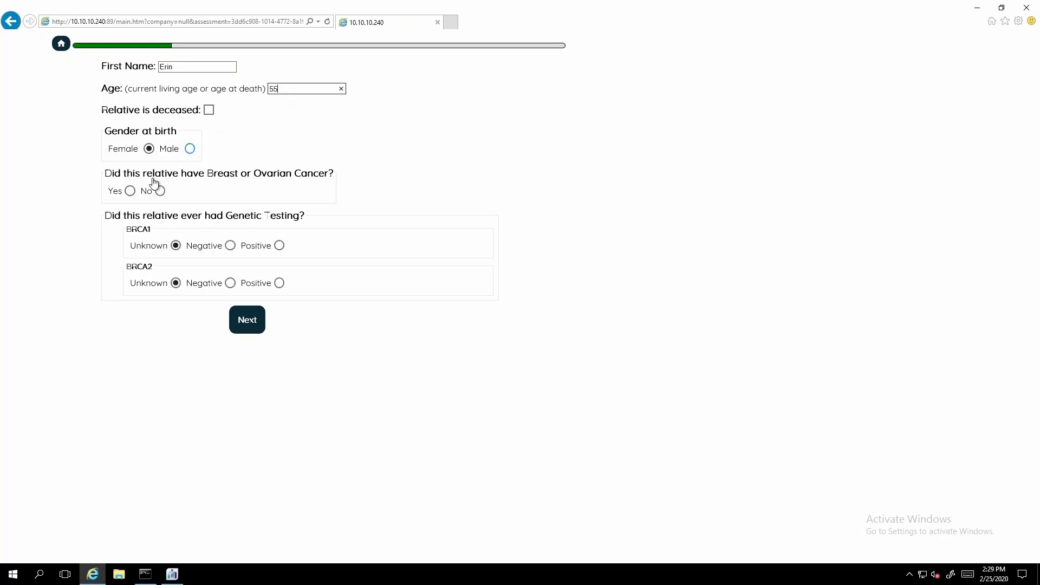
Record that the sister had ovarian cancer diagnosed at age 48 and did not have breast cancer.
{"action": "left_click", "coordinate": [130, 192]}
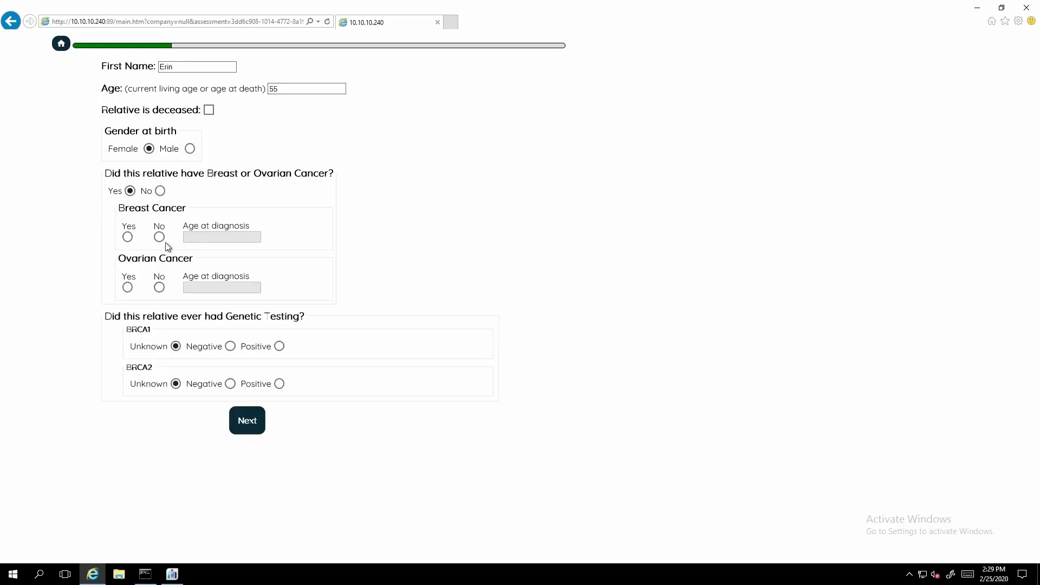
{"action": "left_click", "coordinate": [158, 237]}
{"action": "left_click", "coordinate": [128, 288]}
{"action": "left_click", "coordinate": [216, 288]}
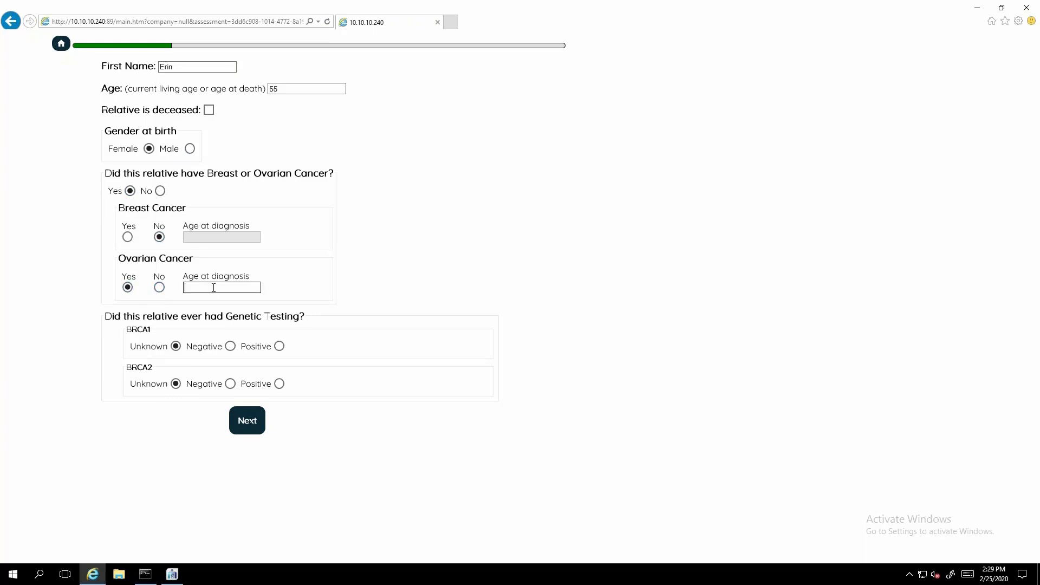
{"action": "type", "text": "48"}
Record the sister's BRCA1 and BRCA2 results as negative and save her to the family tree.
{"action": "left_click", "coordinate": [229, 349]}
{"action": "left_click", "coordinate": [229, 384]}
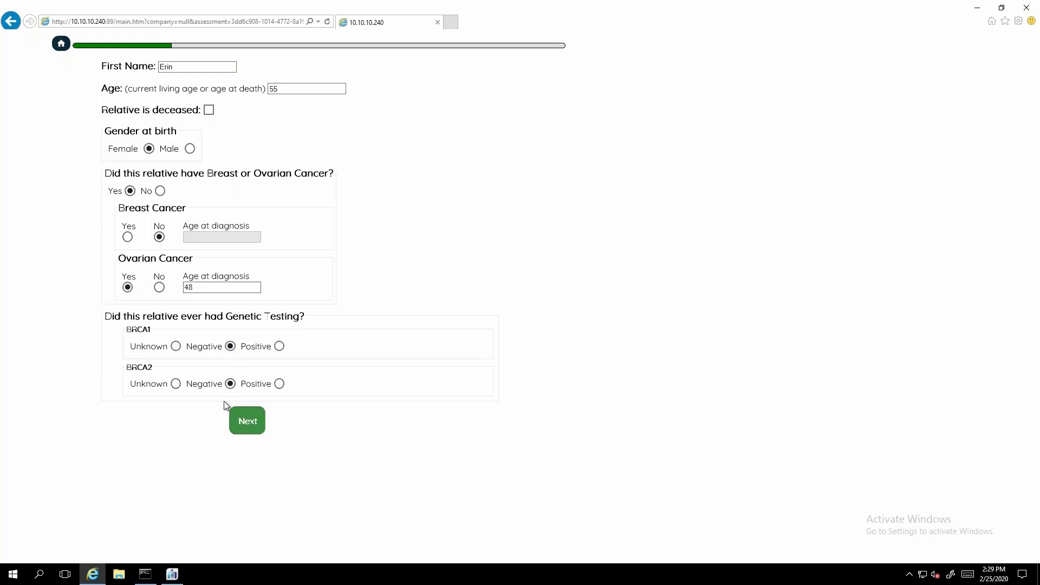
{"action": "left_click", "coordinate": [232, 410]}
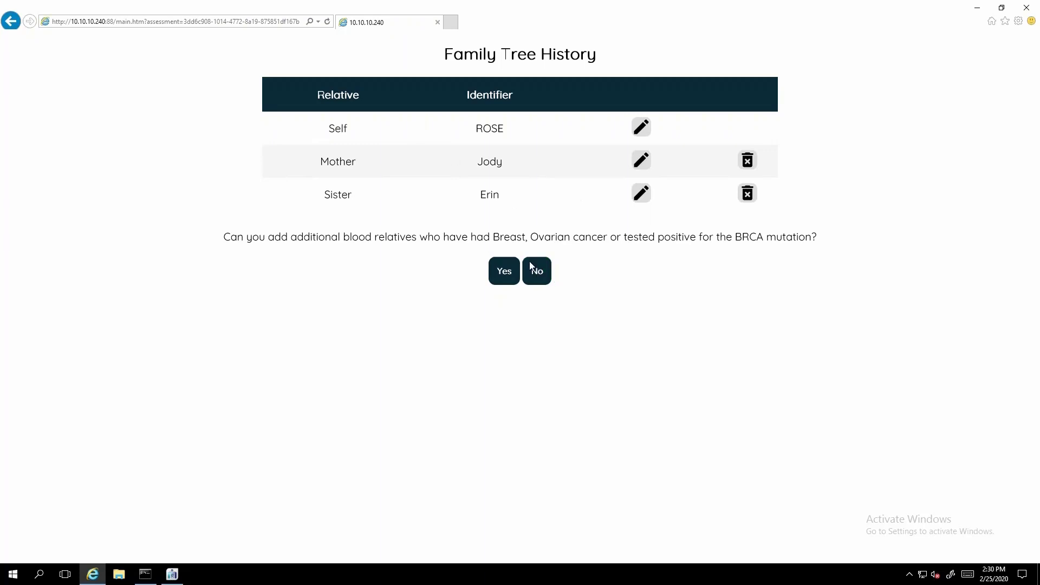
Finish the family history without adding more relatives and close the questionnaire window.
{"action": "left_click", "coordinate": [545, 279]}
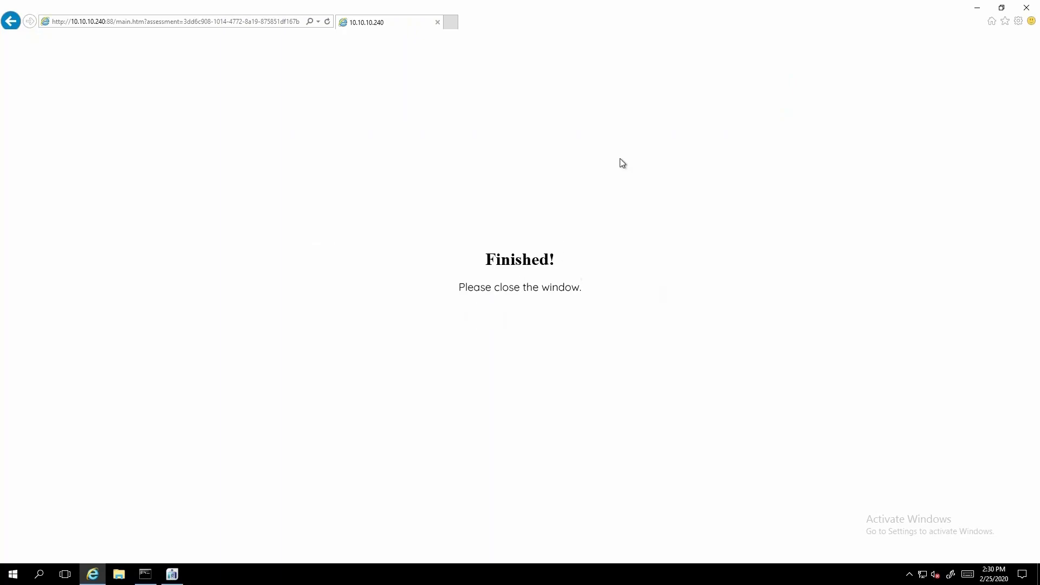
{"action": "left_click", "coordinate": [1032, 8]}
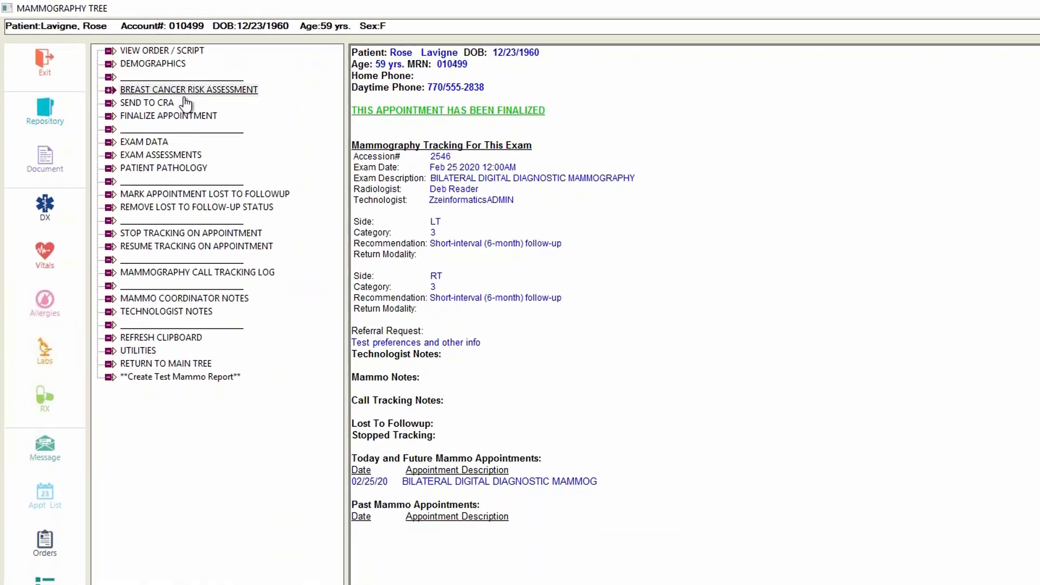
Open the patient's Send to CRA summary from the mammography tree and maximize its window.
{"action": "left_click", "coordinate": [160, 104]}
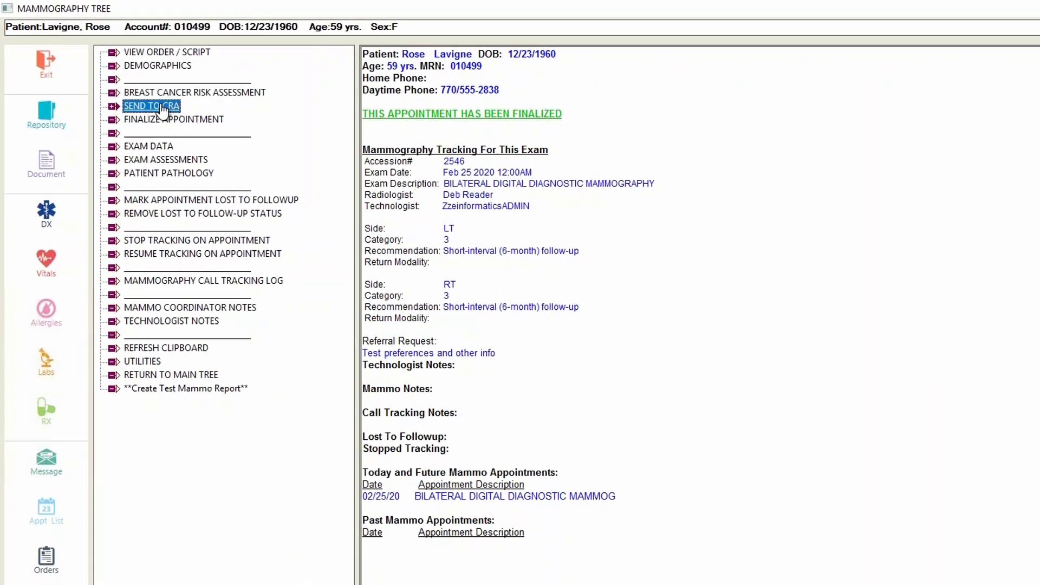
{"action": "double_click", "coordinate": [162, 109]}
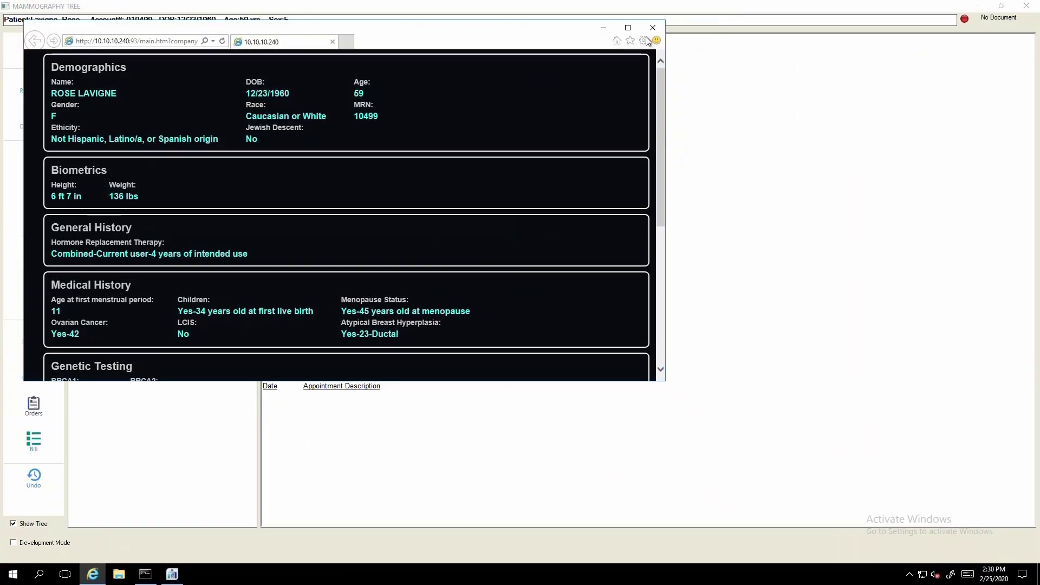
{"action": "left_click", "coordinate": [629, 28]}
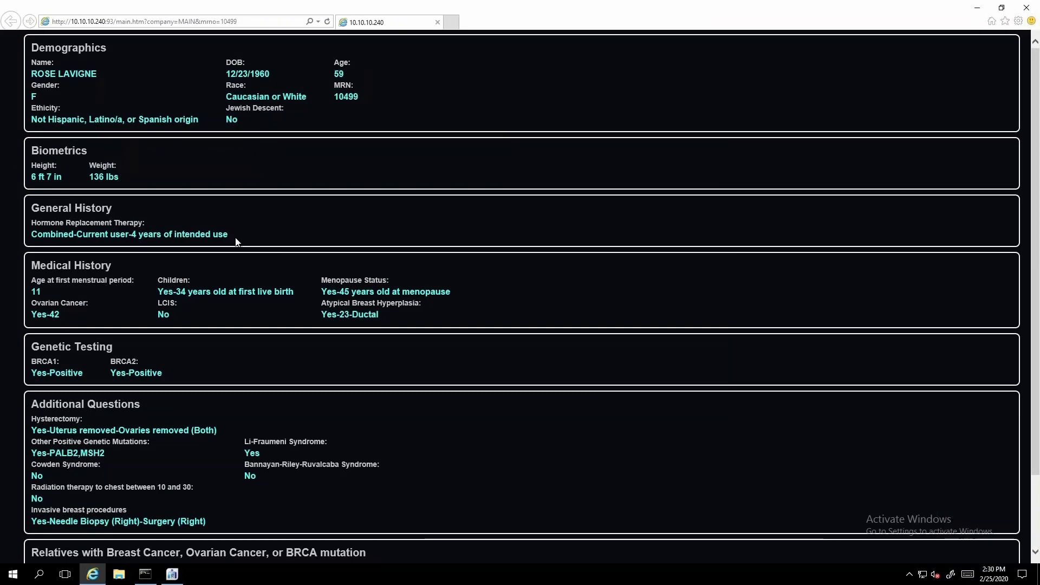
Review the assessment answers through to the relatives section, save and submit them to CRA, and leave the browser window.
{"action": "scroll", "coordinate": [221, 303], "scroll_direction": "down", "scroll_amount": 3}
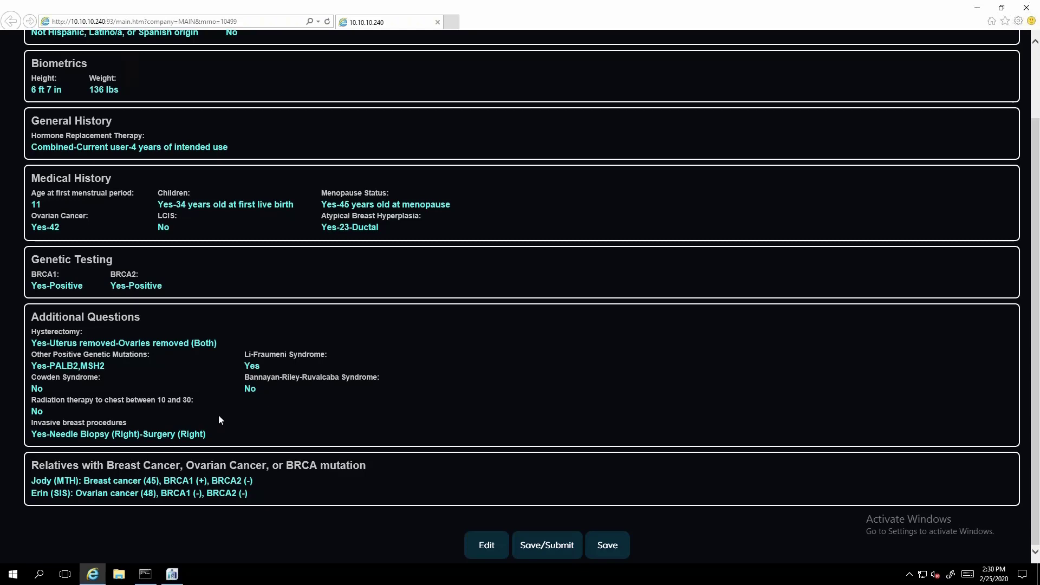
{"action": "scroll", "coordinate": [219, 421], "scroll_direction": "up", "scroll_amount": 3}
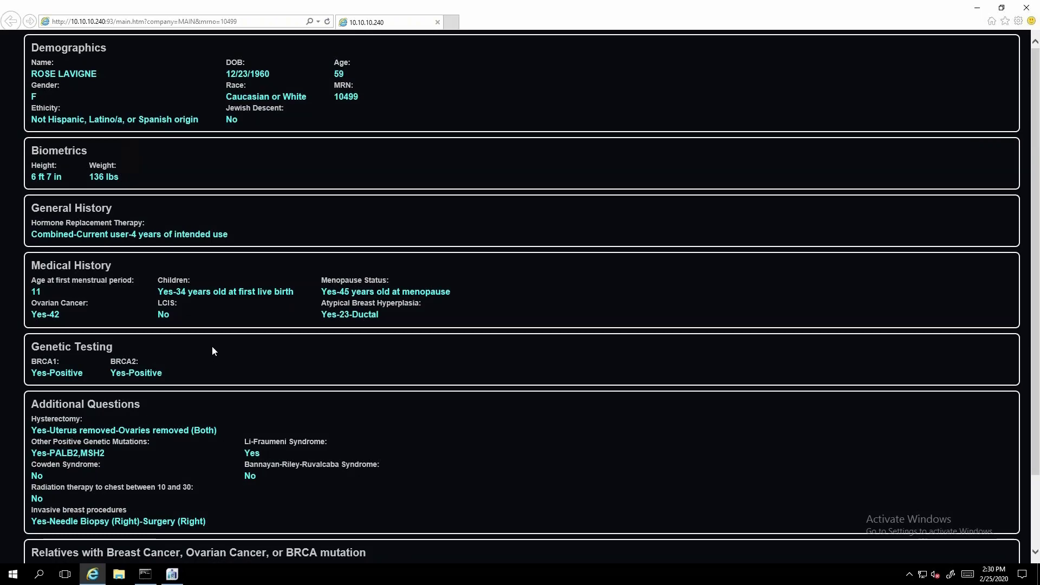
{"action": "scroll", "coordinate": [213, 347], "scroll_direction": "down", "scroll_amount": 3}
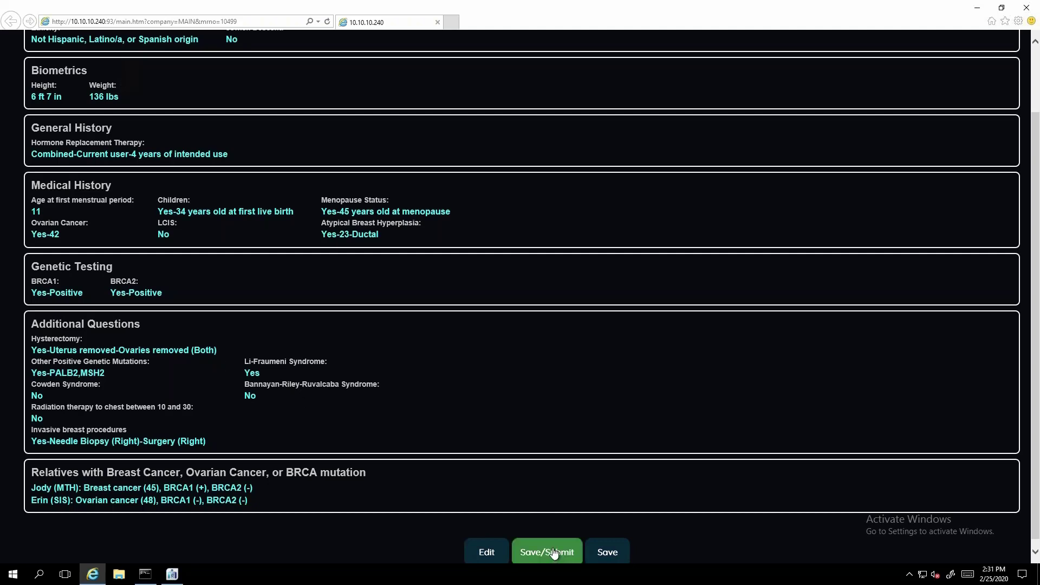
{"action": "left_click", "coordinate": [535, 542]}
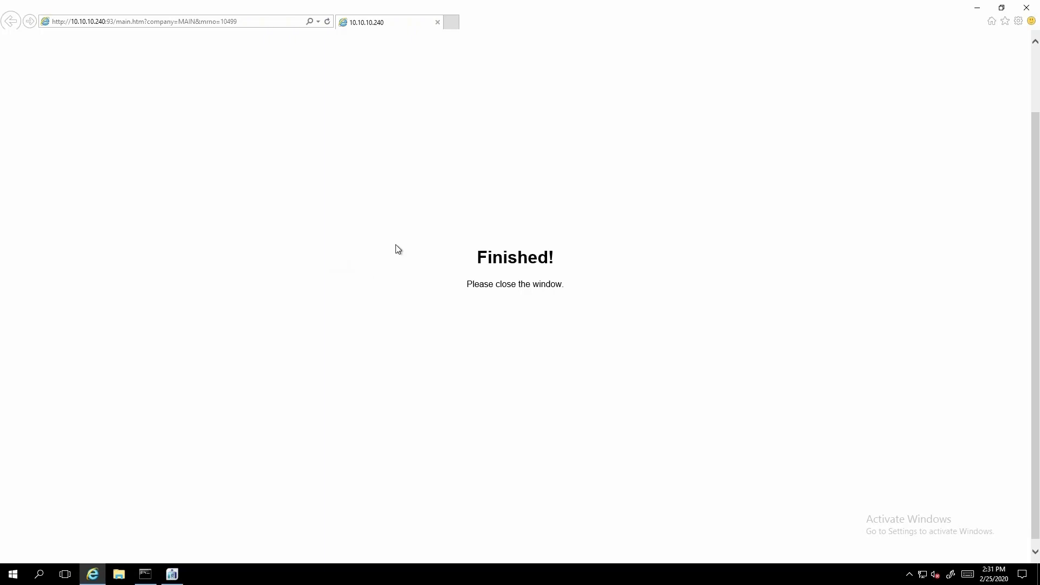
{"action": "left_click", "coordinate": [977, 11]}
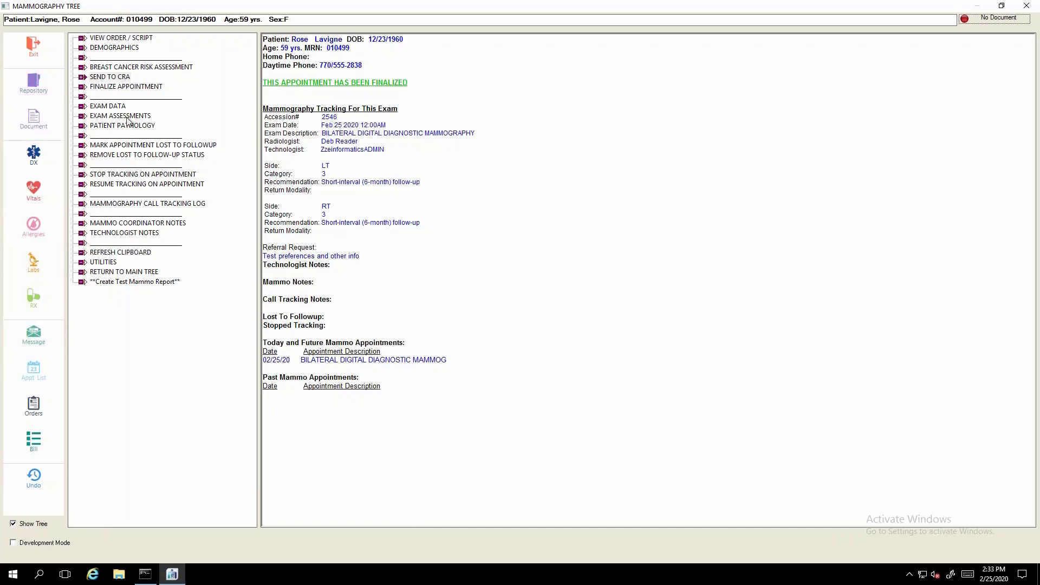
Open the patient's document repository and examine the Mammo Questionnaire from demographics to the relatives with cancer.
{"action": "left_click", "coordinate": [38, 87]}
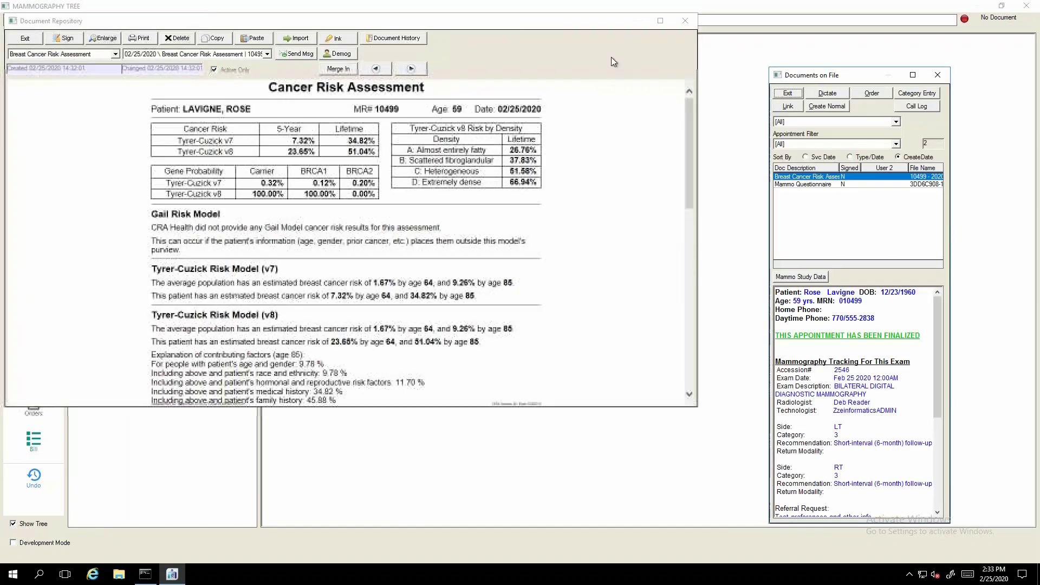
{"action": "left_click", "coordinate": [834, 185]}
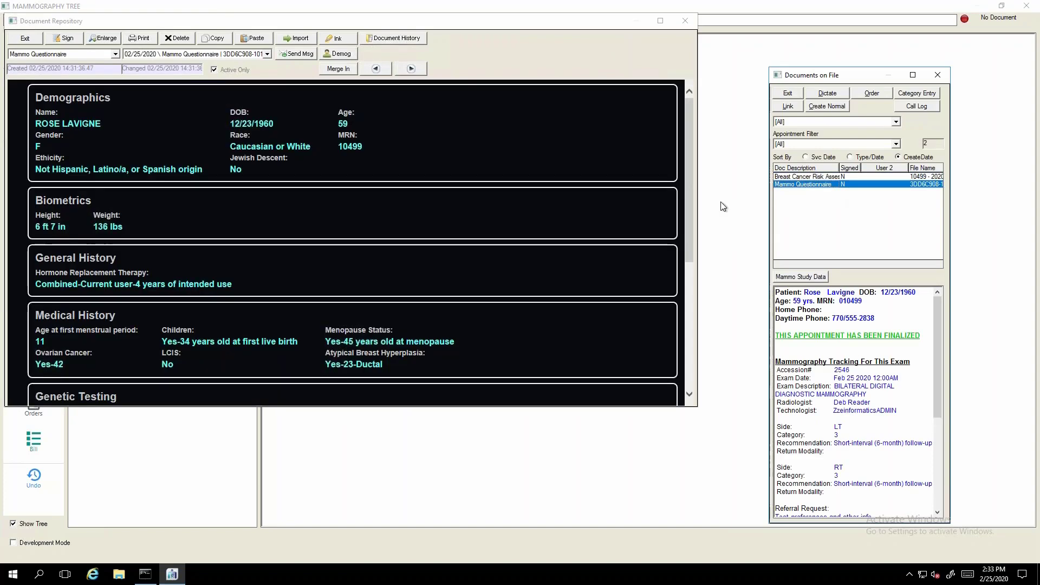
{"action": "scroll", "coordinate": [679, 228], "scroll_direction": "down", "scroll_amount": 5}
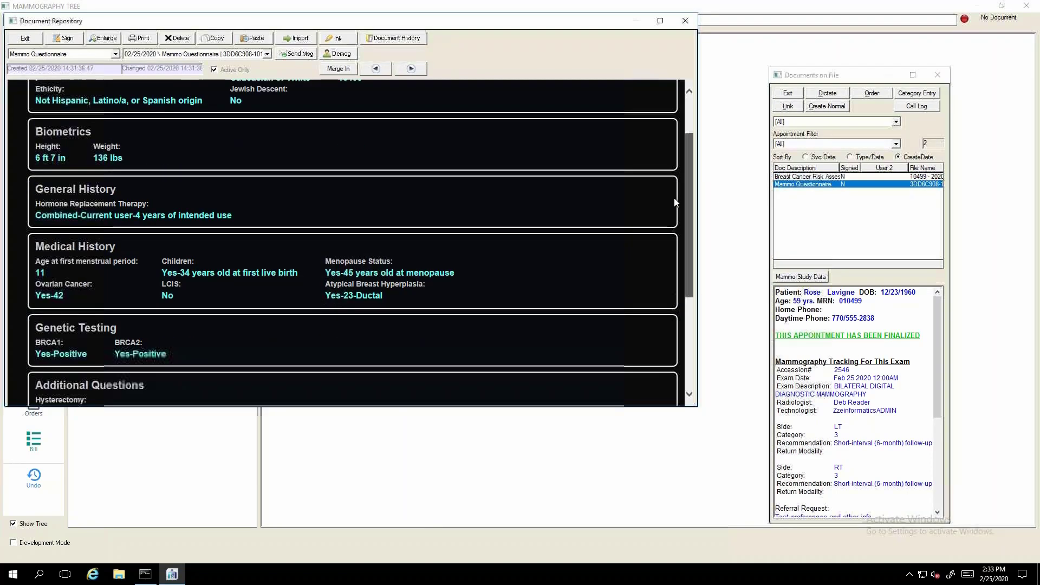
{"action": "scroll", "coordinate": [677, 262], "scroll_direction": "down", "scroll_amount": 2}
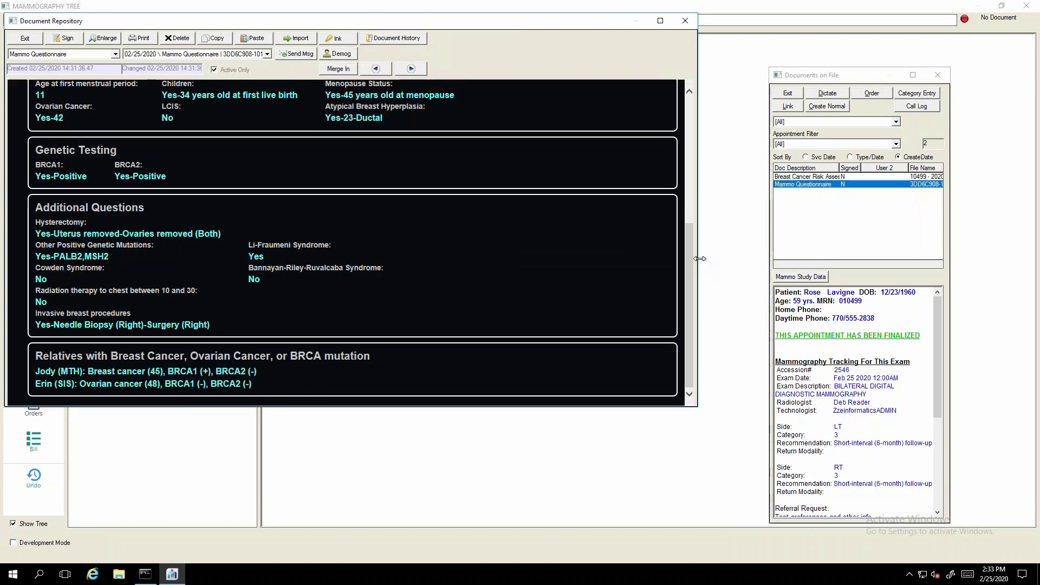
{"action": "scroll", "coordinate": [692, 162], "scroll_direction": "up", "scroll_amount": 8}
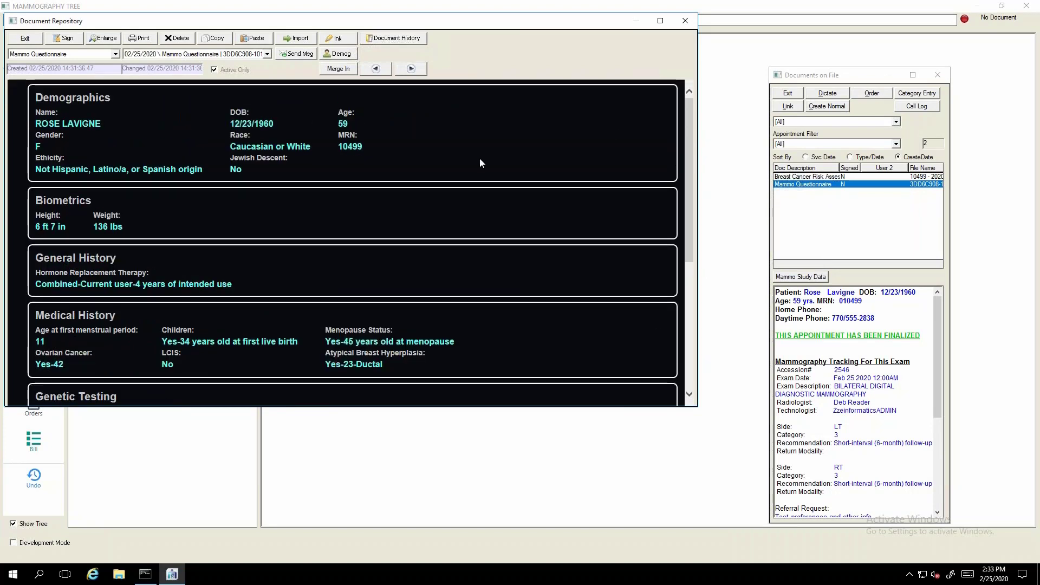
Display the Breast Cancer Risk Assessment document, enlarge the repository window, and move the Documents on File window aside.
{"action": "left_click", "coordinate": [788, 178]}
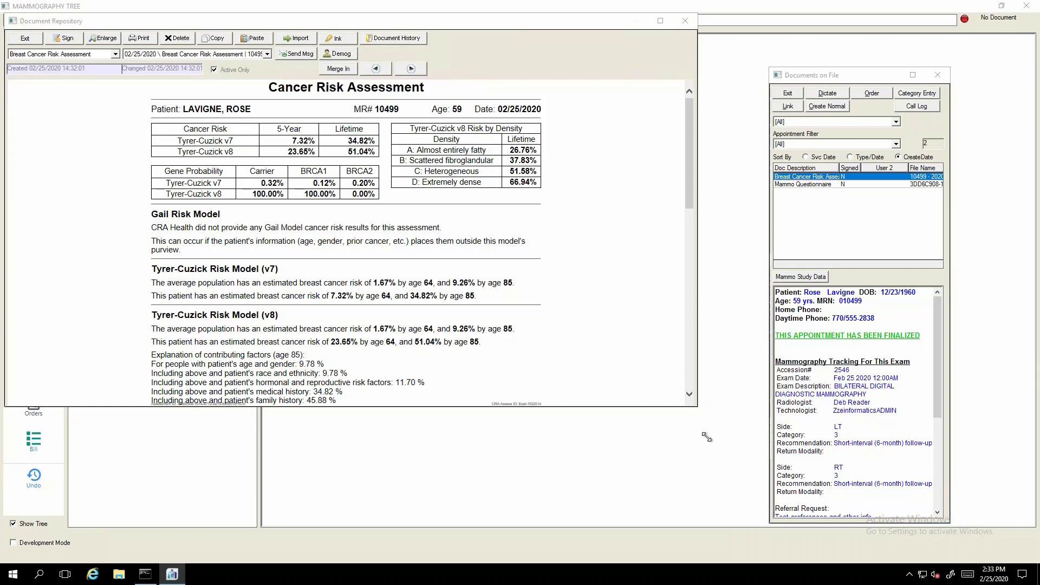
{"action": "left_click_drag", "start_coordinate": [699, 411], "coordinate": [899, 525]}
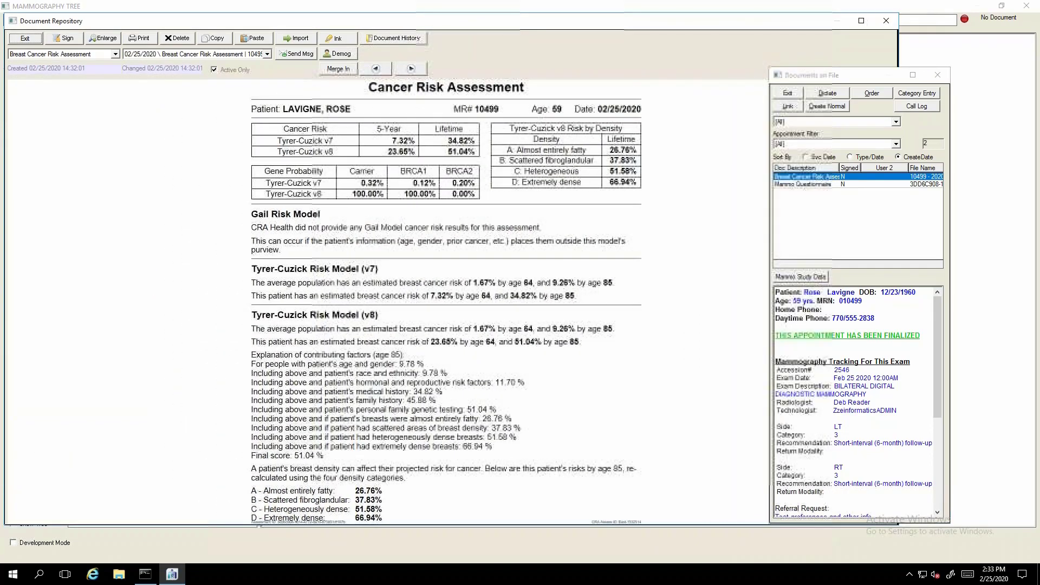
{"action": "left_click_drag", "start_coordinate": [868, 83], "coordinate": [989, 72]}
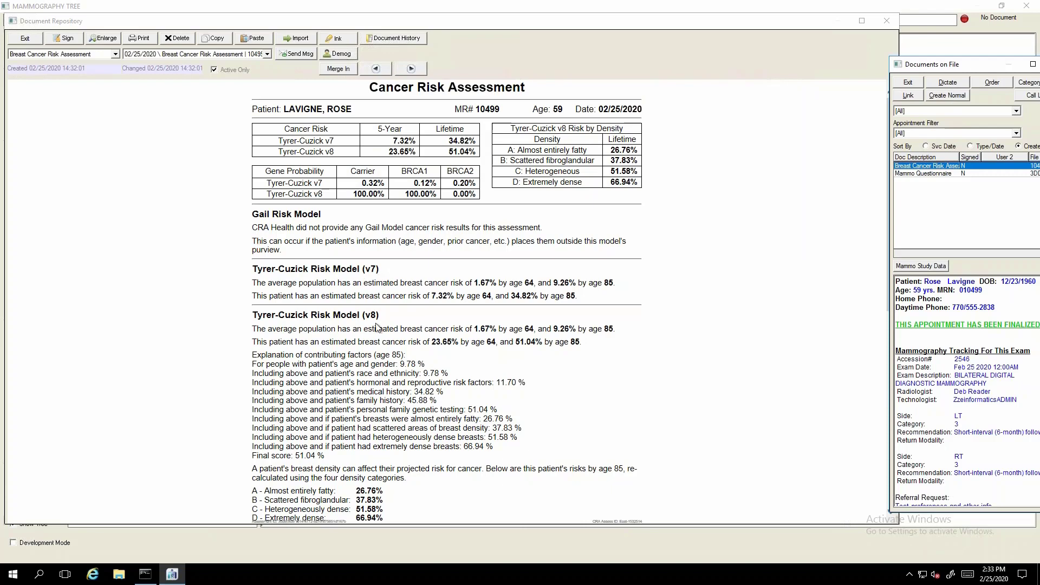
Examine the cancer risk report's Gail, Tyrer-Cuzick and BRCAPRO sections, the density-based risks and the pedigree chart.
{"action": "scroll", "coordinate": [378, 330], "scroll_direction": "down", "scroll_amount": 10}
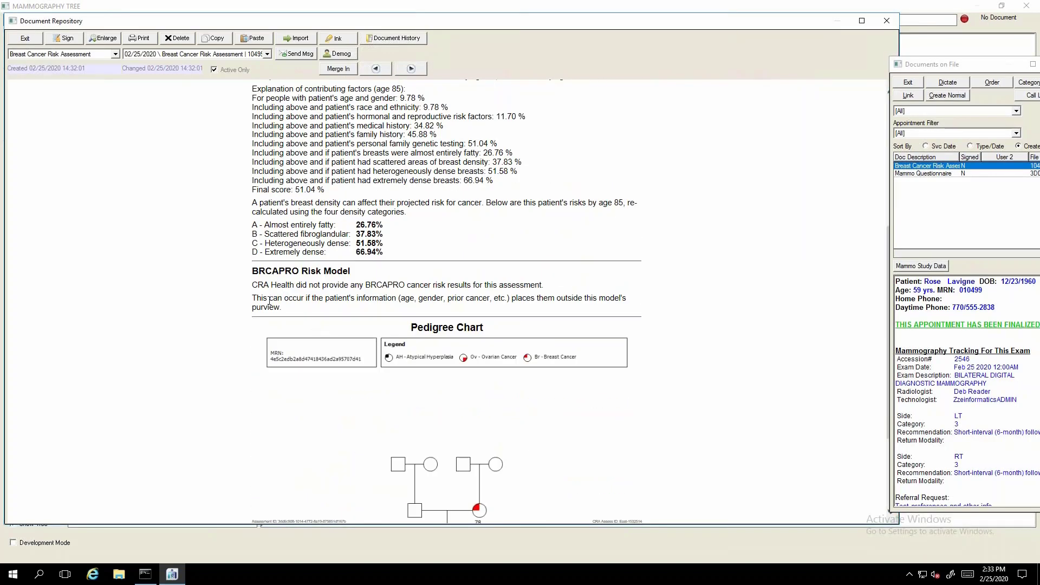
{"action": "scroll", "coordinate": [431, 293], "scroll_direction": "up", "scroll_amount": 10}
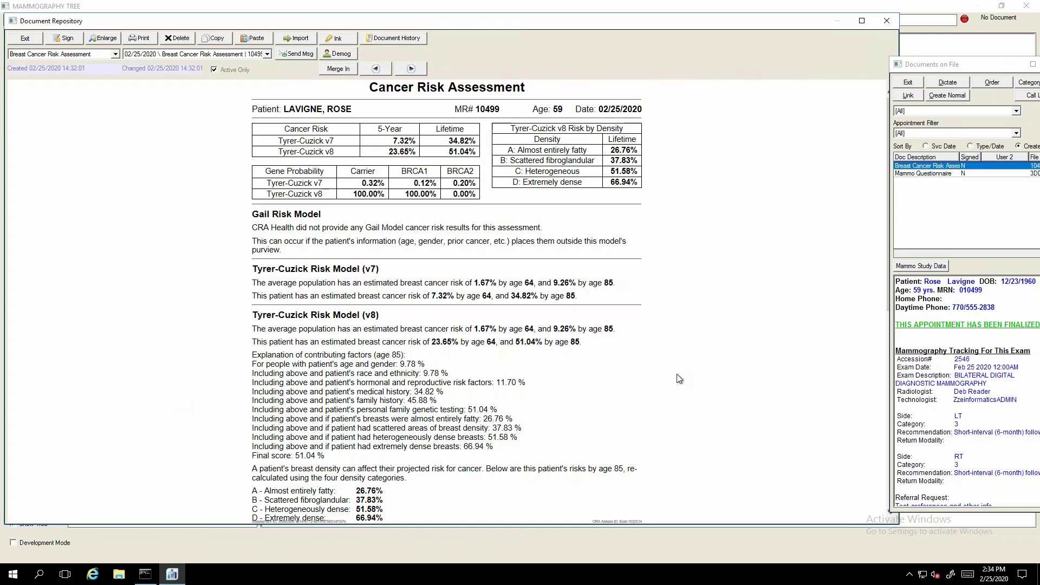
{"action": "scroll", "coordinate": [672, 374], "scroll_direction": "down", "scroll_amount": 2}
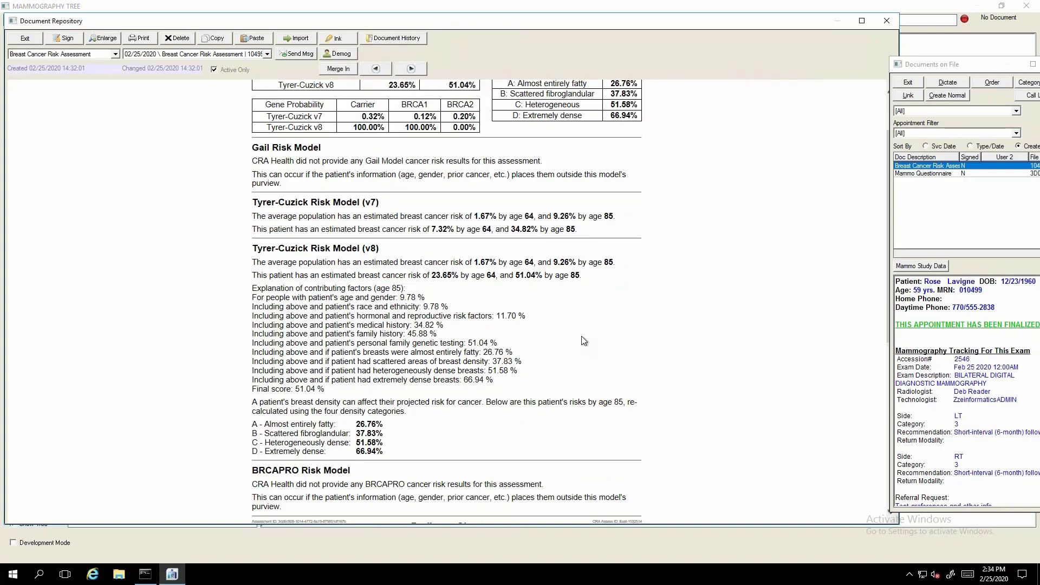
{"action": "scroll", "coordinate": [584, 333], "scroll_direction": "down", "scroll_amount": 3}
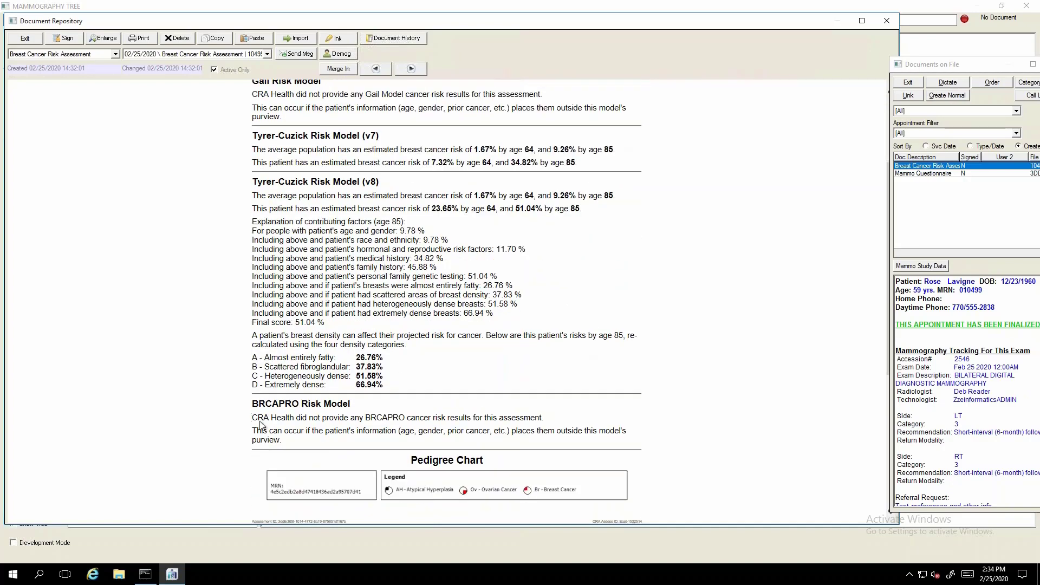
{"action": "scroll", "coordinate": [387, 238], "scroll_direction": "up", "scroll_amount": 6}
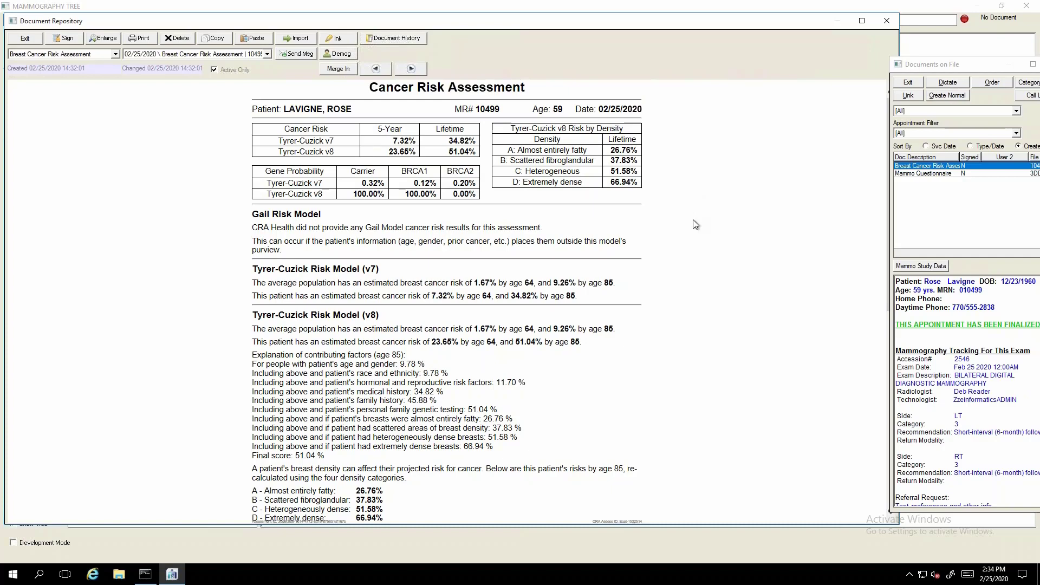
{"action": "scroll", "coordinate": [695, 224], "scroll_direction": "down", "scroll_amount": 3}
{"action": "scroll", "coordinate": [696, 223], "scroll_direction": "up", "scroll_amount": 3}
Move the Documents on File window clear of the report's edge and return to the start of the Cancer Risk Assessment.
{"action": "left_click_drag", "start_coordinate": [949, 63], "coordinate": [961, 36]}
{"action": "left_click", "coordinate": [683, 227]}
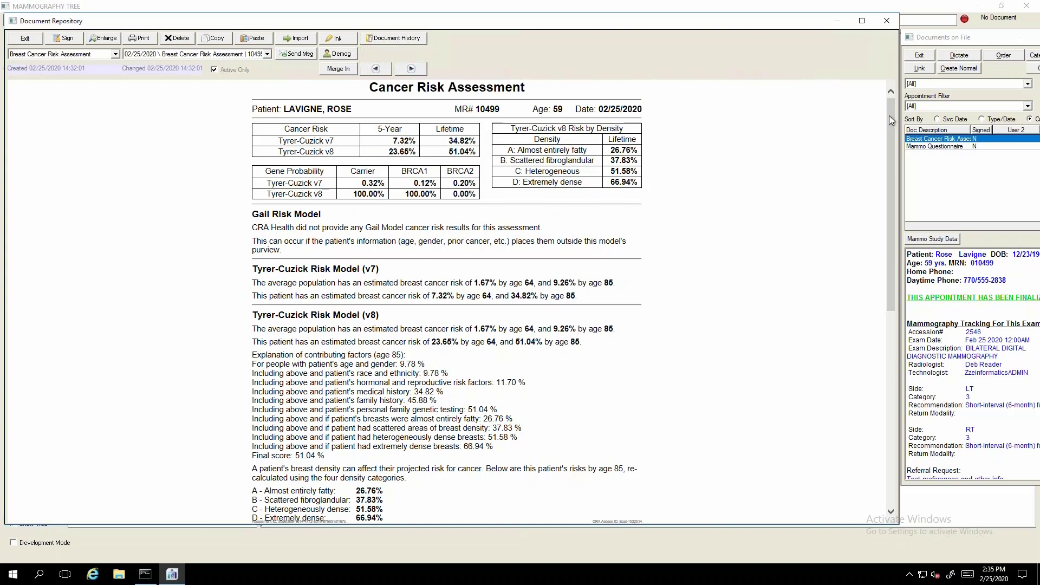
{"action": "mouse_move", "coordinate": [890, 115]}
{"action": "left_mouse_down"}
{"action": "mouse_move", "coordinate": [894, 168]}
{"action": "mouse_move", "coordinate": [888, 103]}
{"action": "left_mouse_up"}
{"action": "left_click_drag", "start_coordinate": [890, 125], "coordinate": [890, 100]}
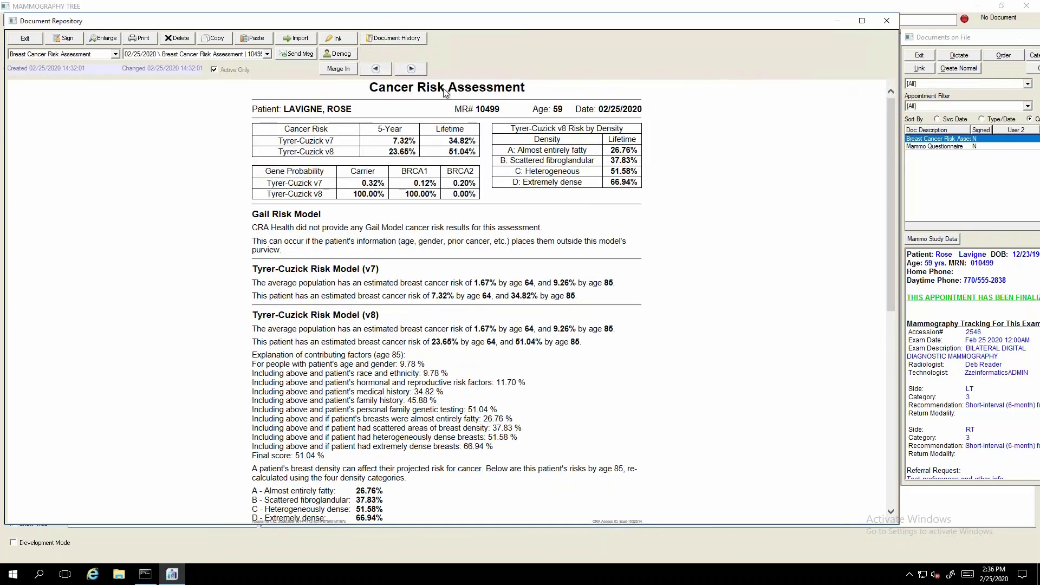